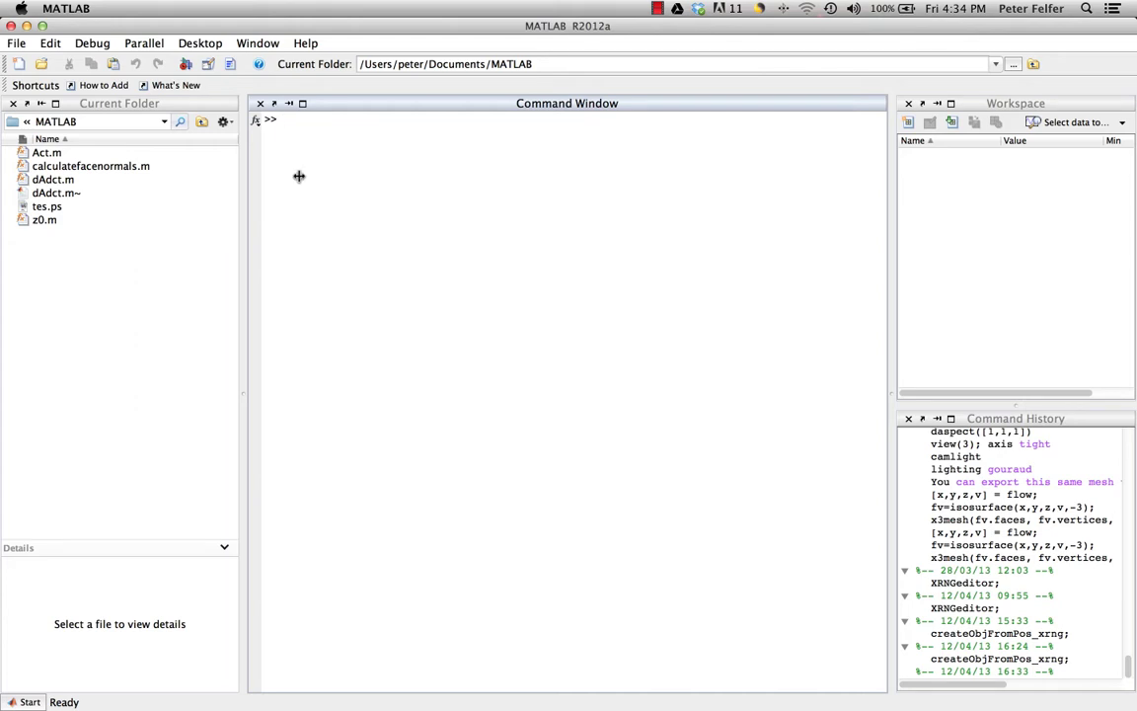
Set the current folder to openVA_0.1/general_tools/general and select createObjFromPos_xrng.m.
left_click(164, 122)
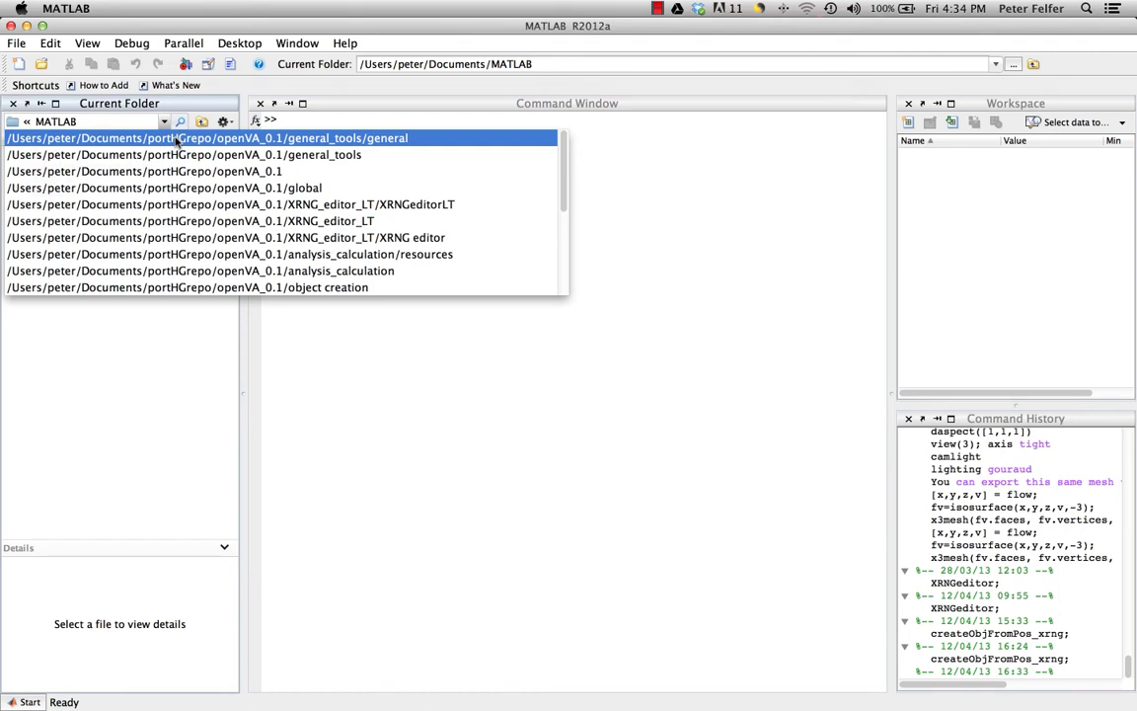
left_click(175, 139)
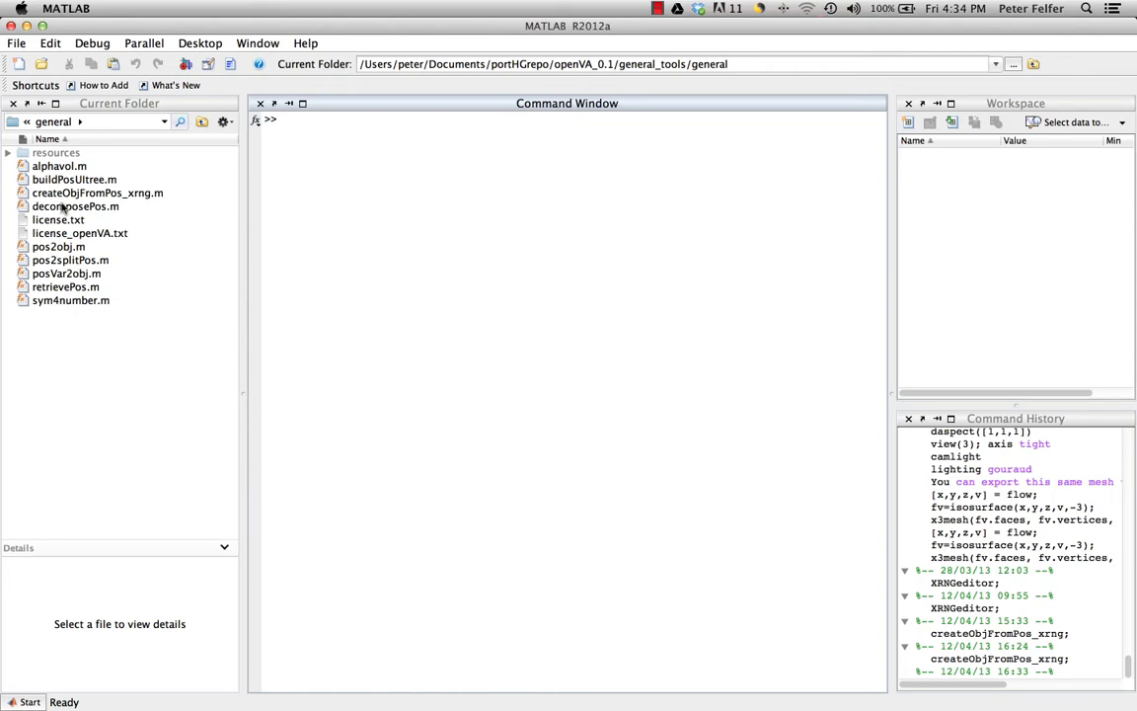
left_click(42, 194)
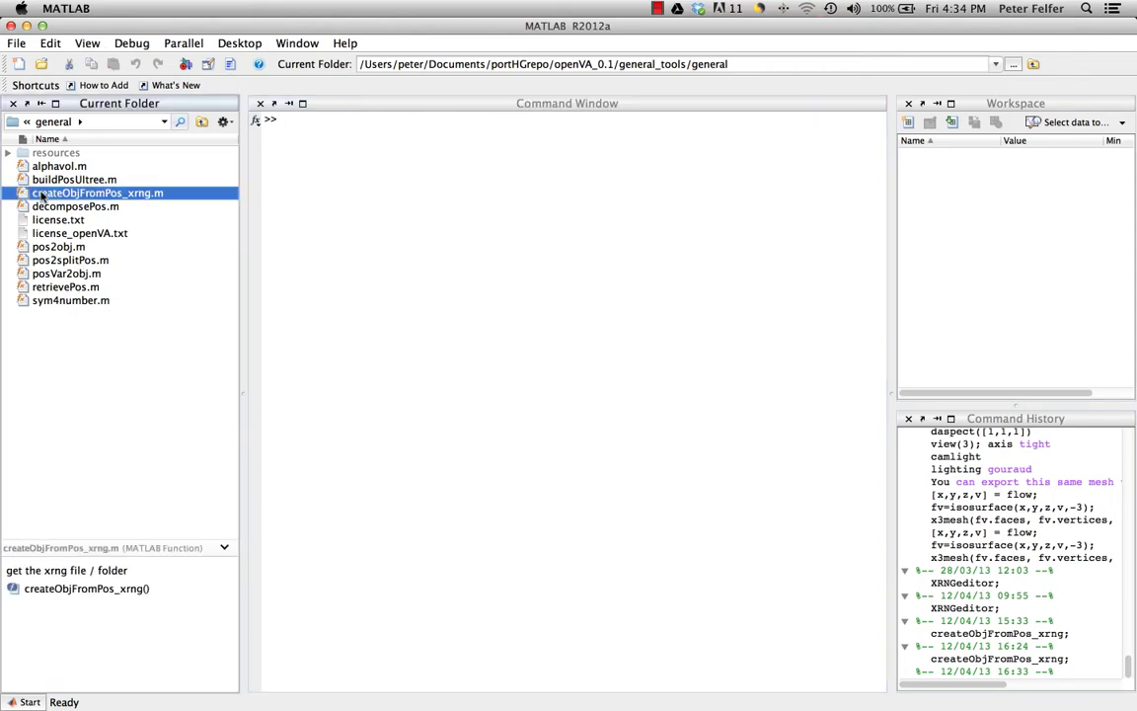
Run the function createObjFromPos_xrng; from the command line.
left_click(281, 119)
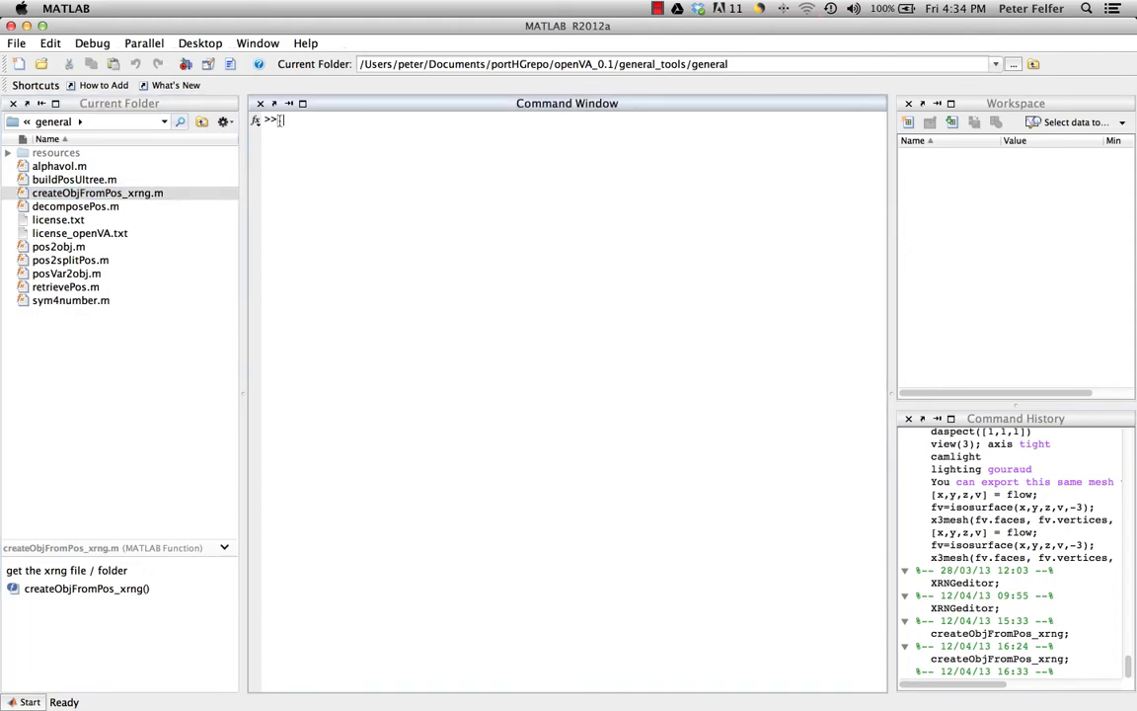
type("create")
key("Tab")
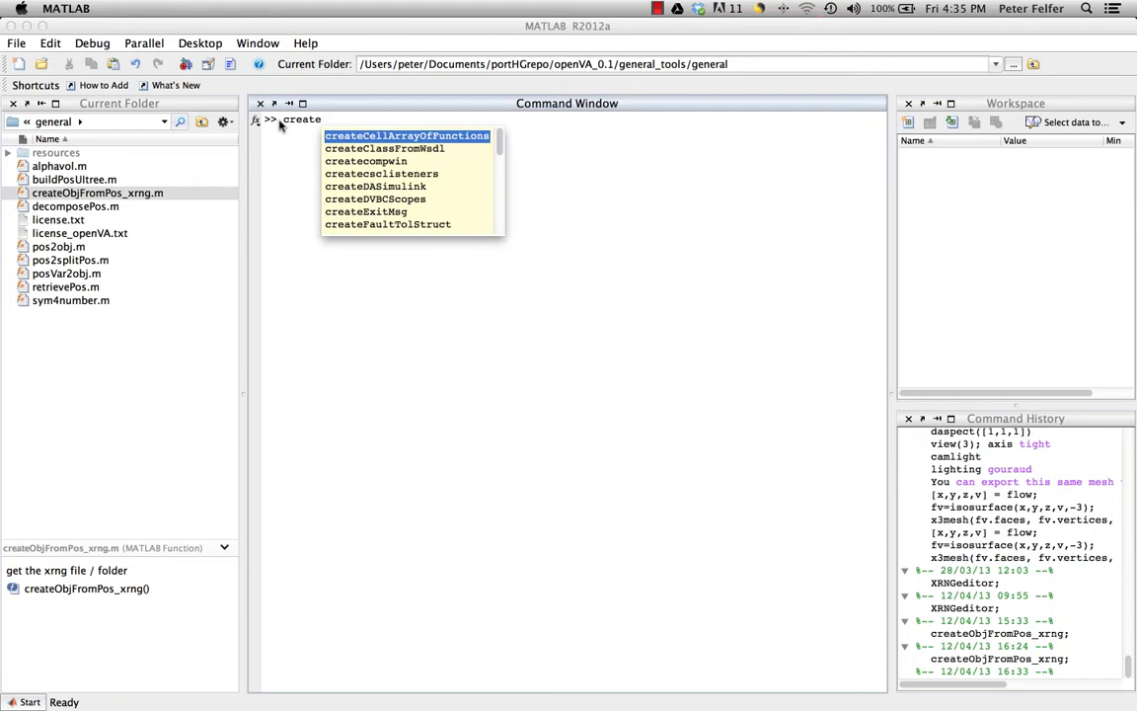
type("OB")
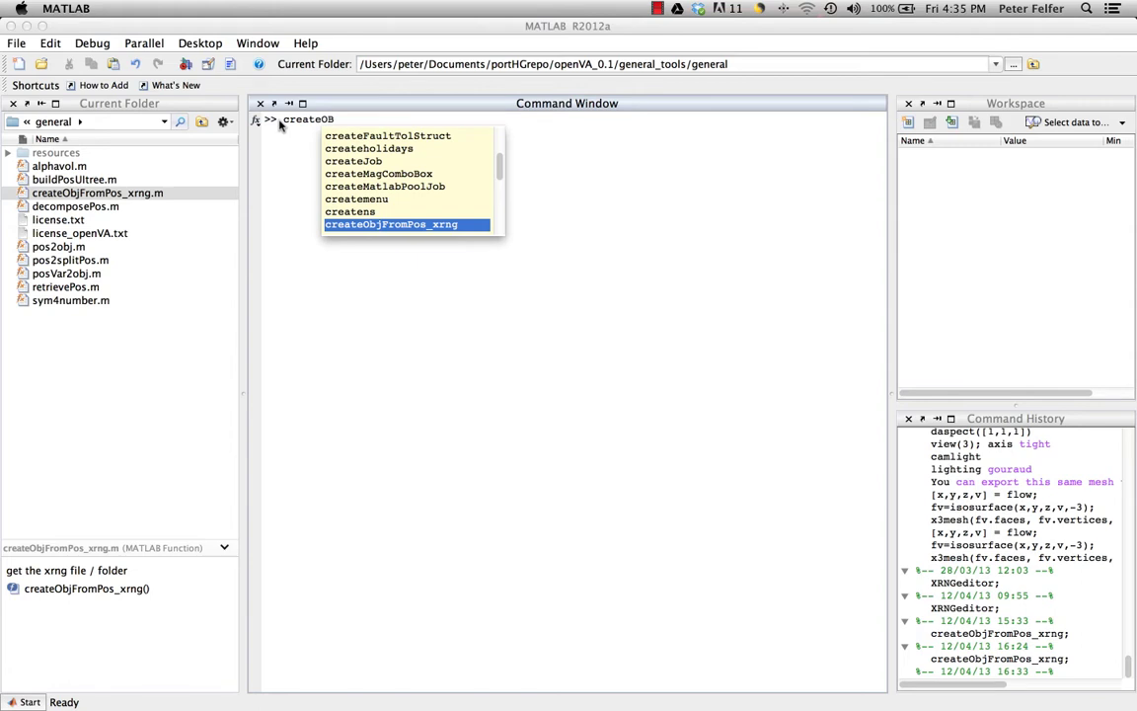
key("BackSpace")
type("b")
key("Return")
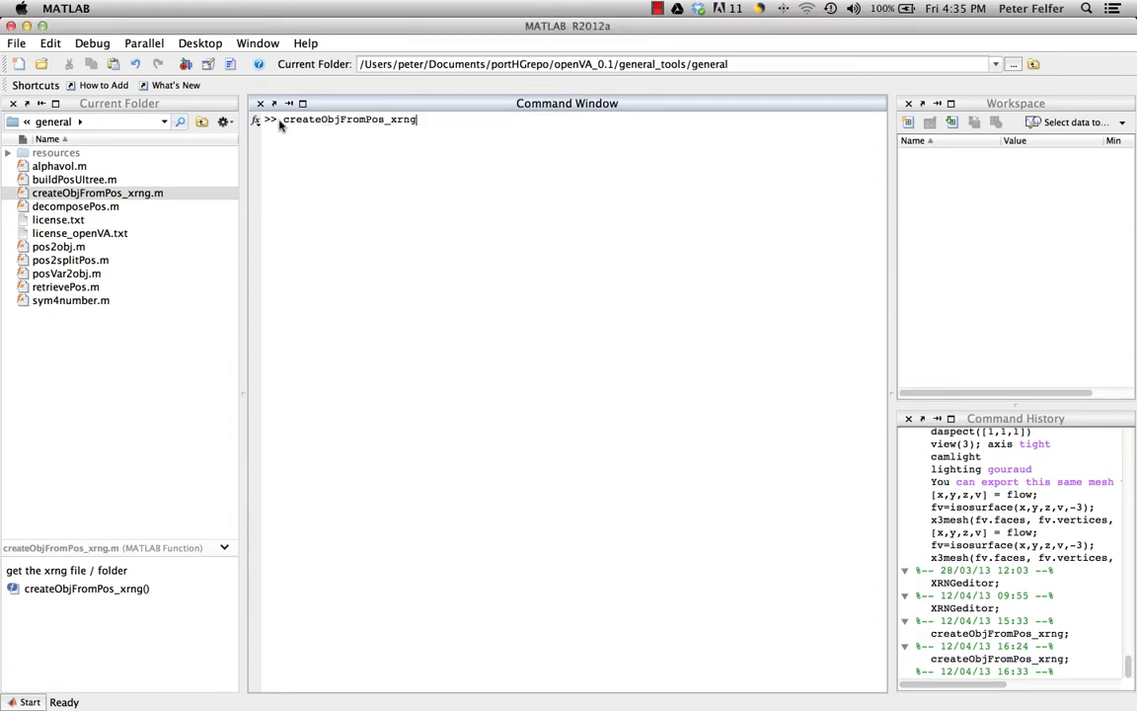
type(";")
key("Return")
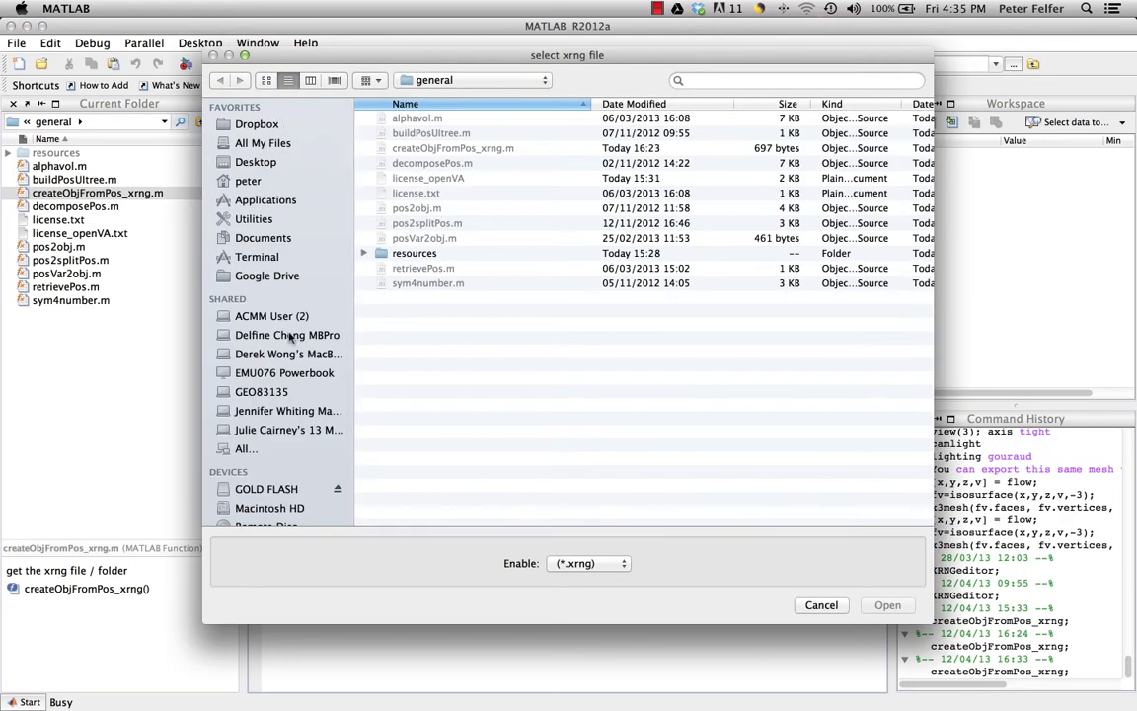
Load Clark04_16021_bulk.xrng from the Clark large precipitate interface folder on GOLD FLASH as the range file.
left_click(267, 488)
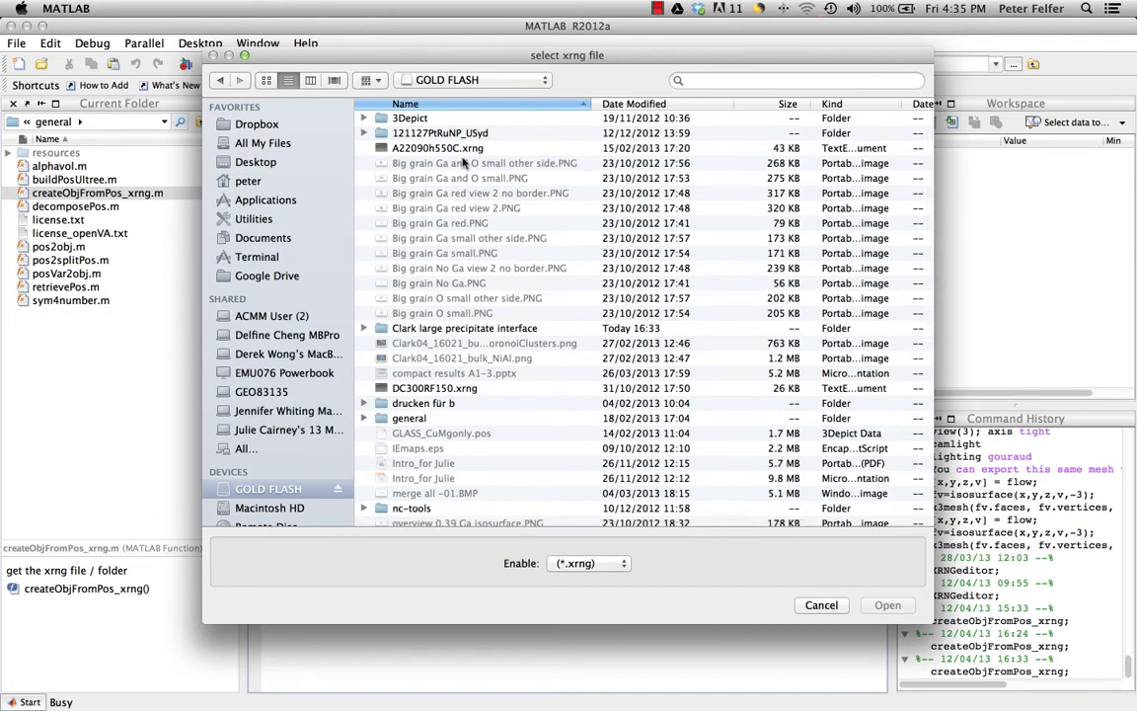
scroll(464, 163, "down", 5)
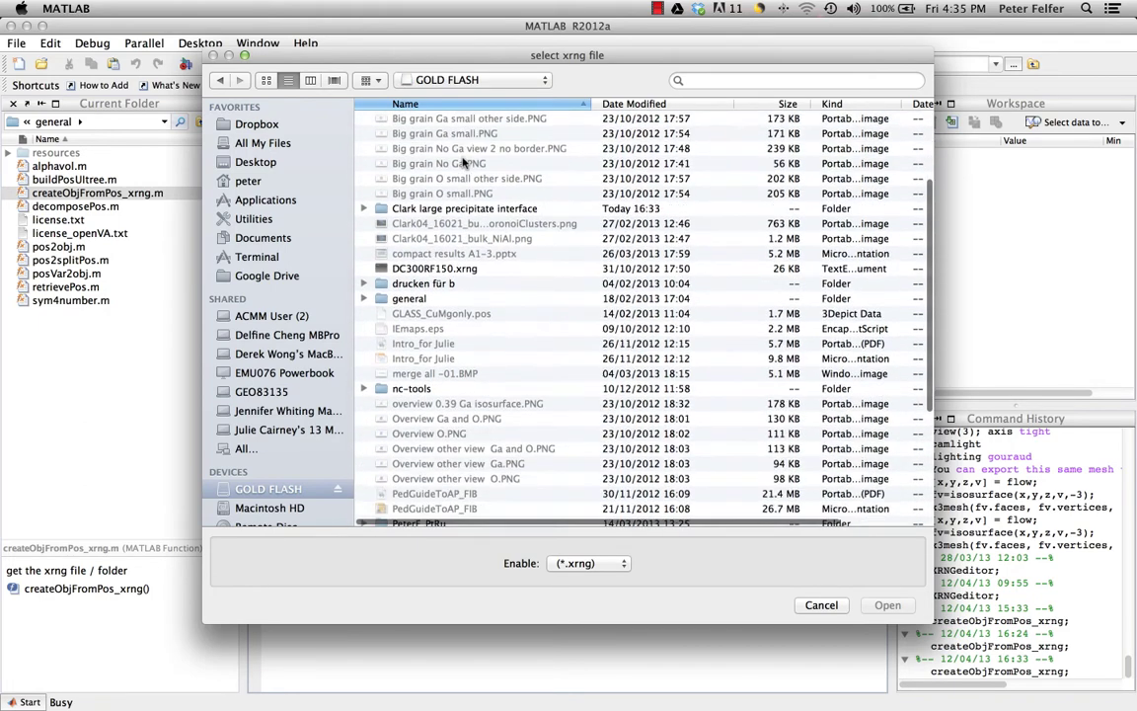
scroll(469, 296, "down", 3)
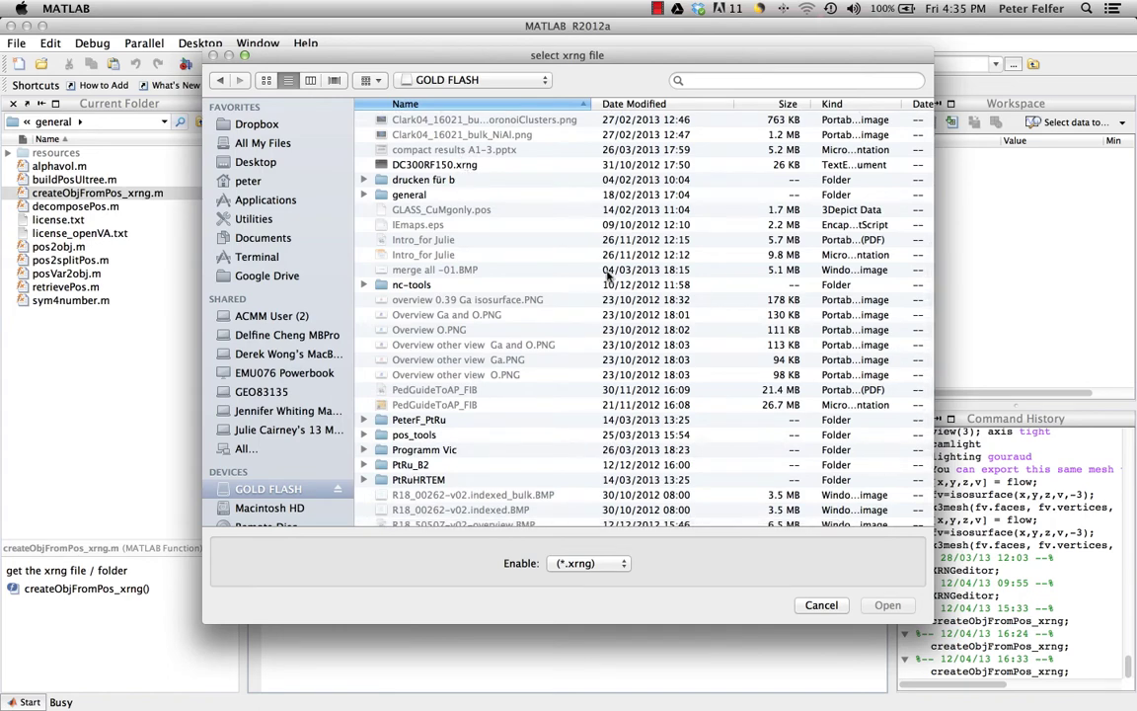
scroll(582, 229, "up", 6)
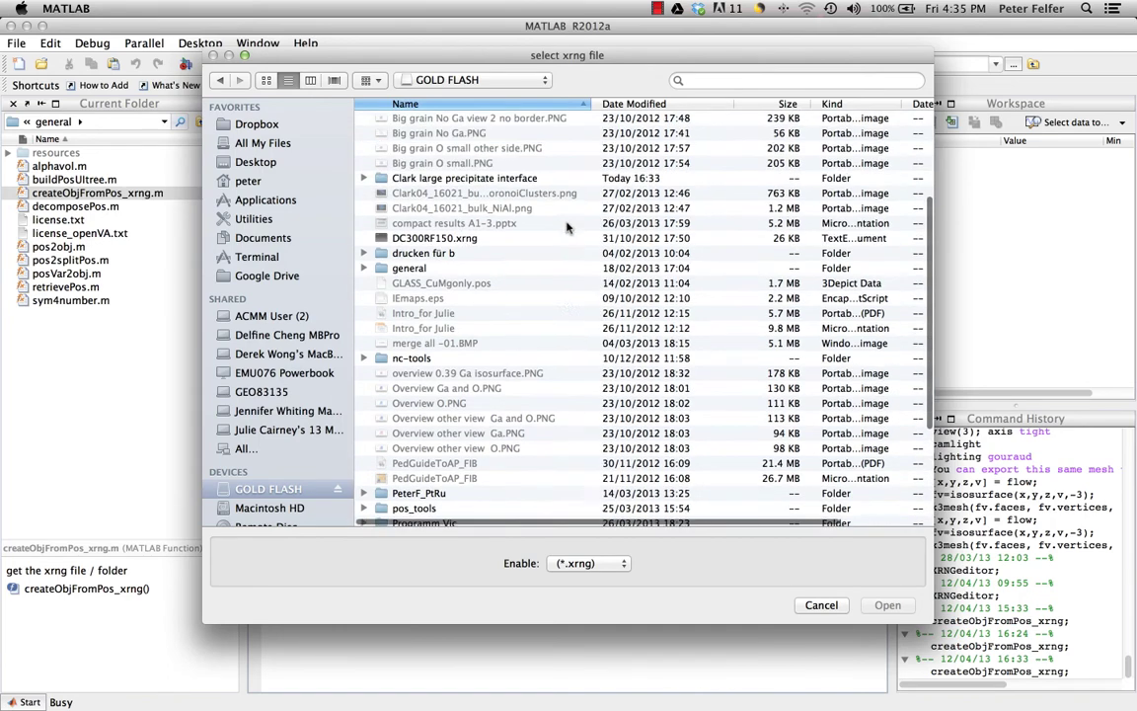
scroll(568, 227, "up", 2)
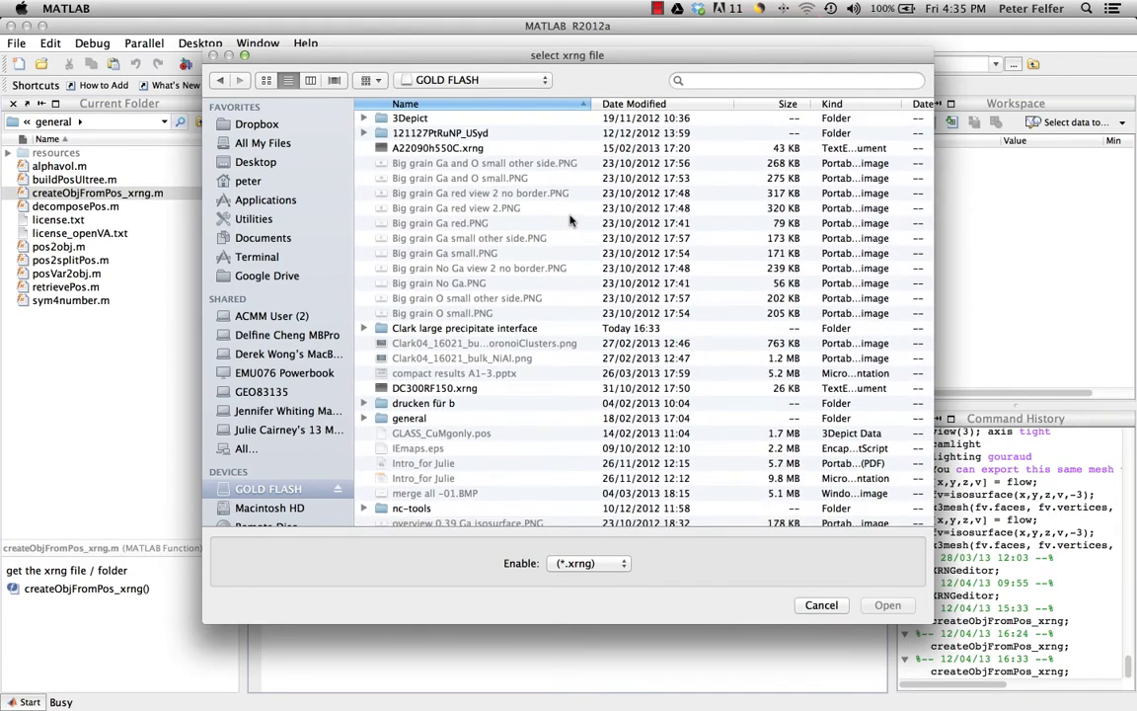
left_click(363, 329)
scroll(444, 358, "down", 10)
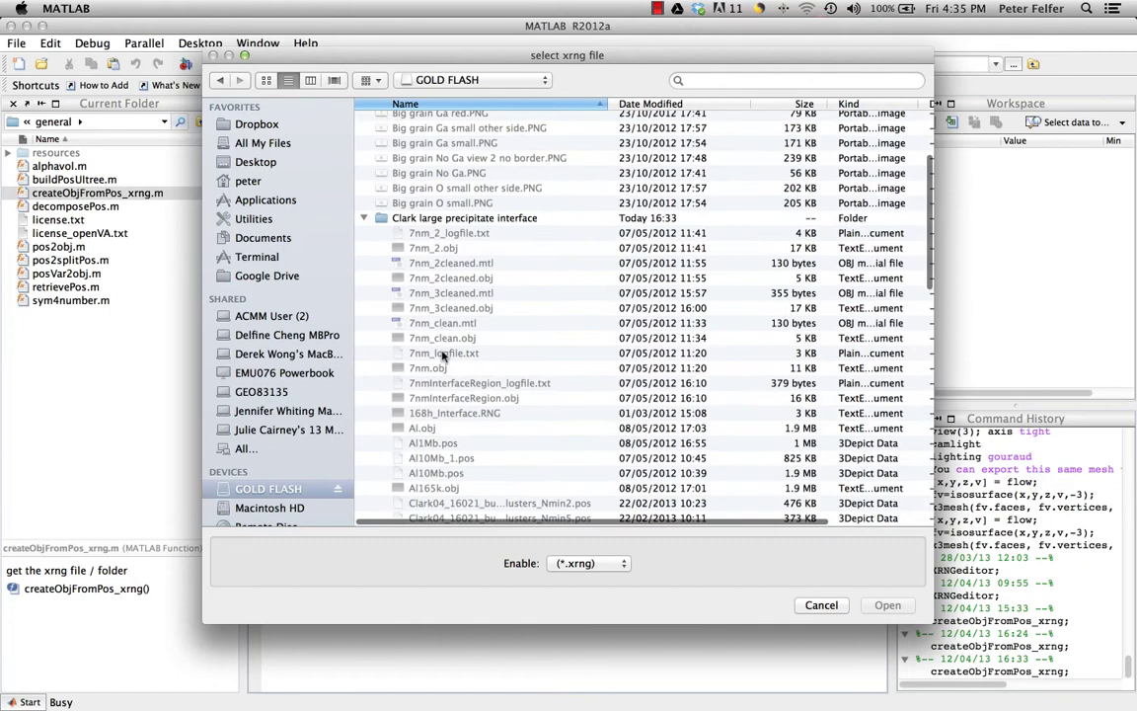
scroll(443, 358, "down", 3)
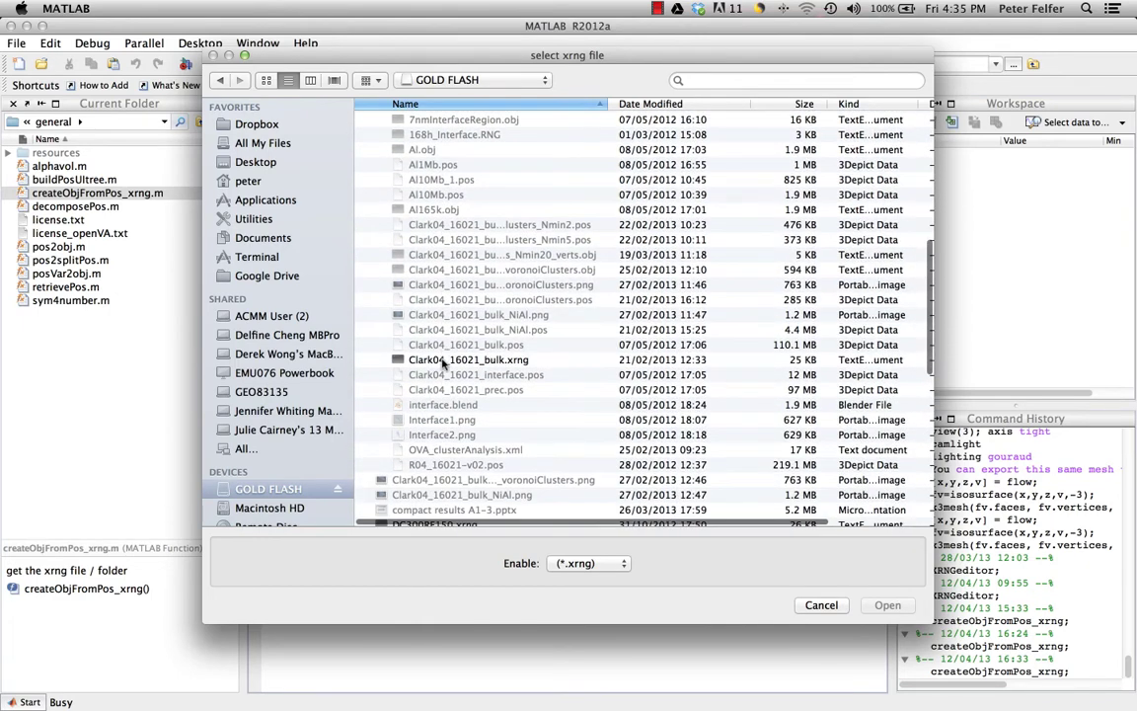
left_click(450, 360)
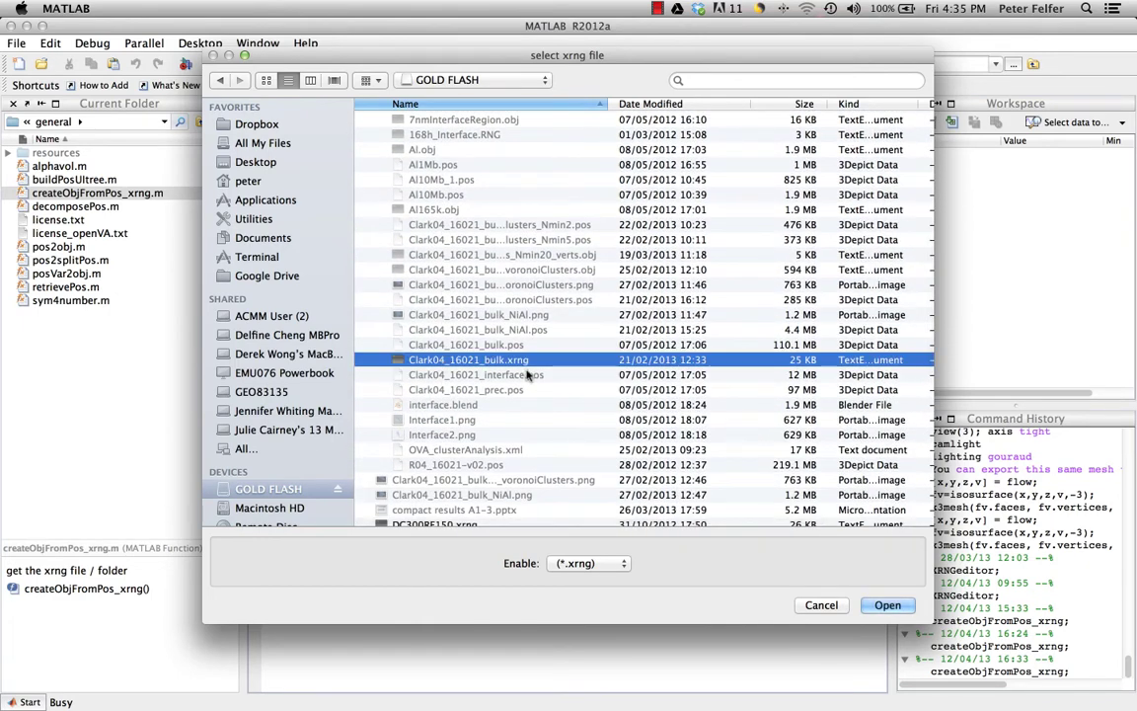
left_click(887, 606)
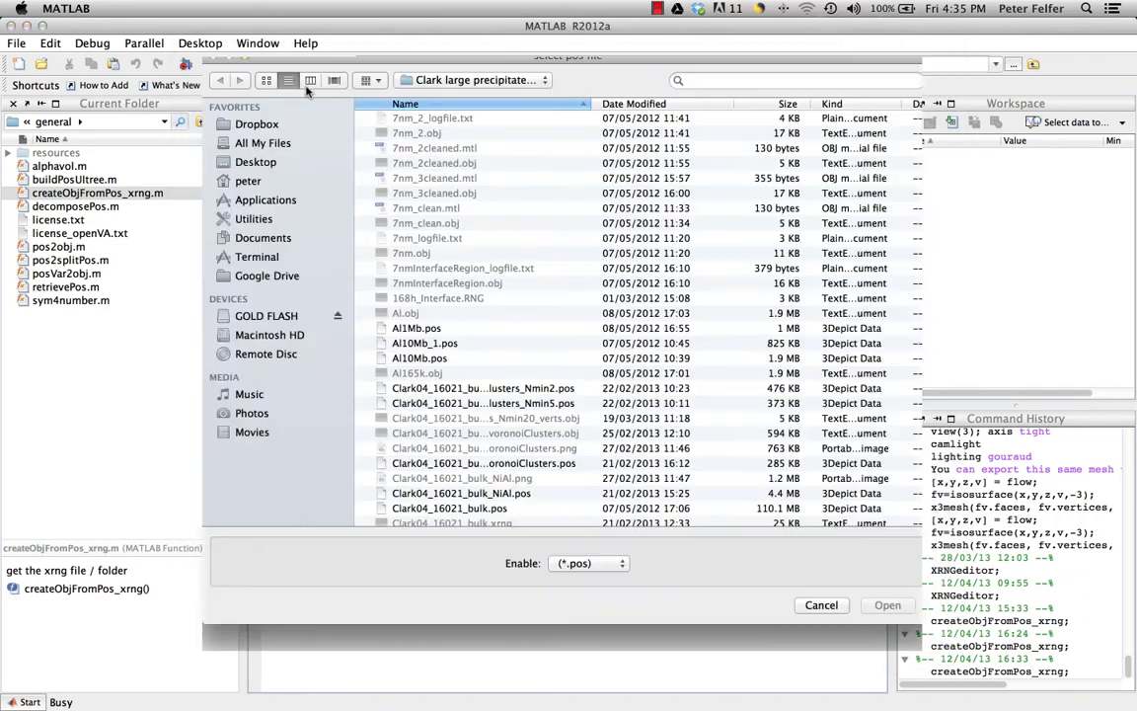
Load R04_16021-v02.pos as the pos file and choose atomic decomposition.
scroll(469, 345, "down", 5)
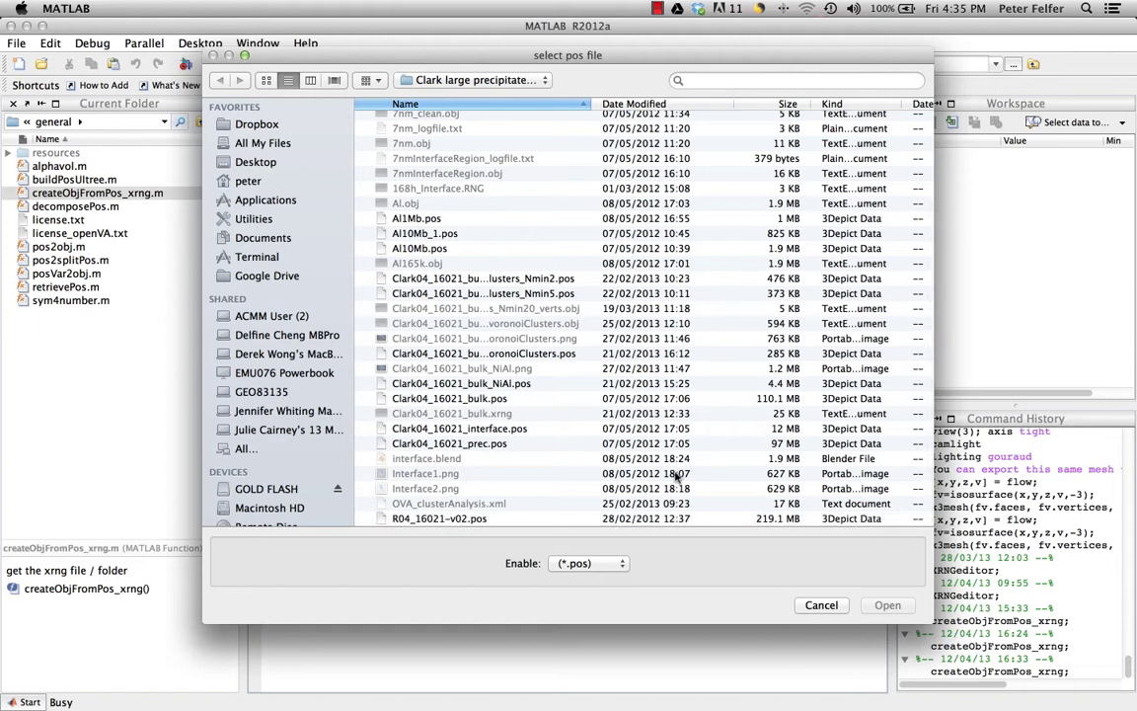
left_click(681, 518)
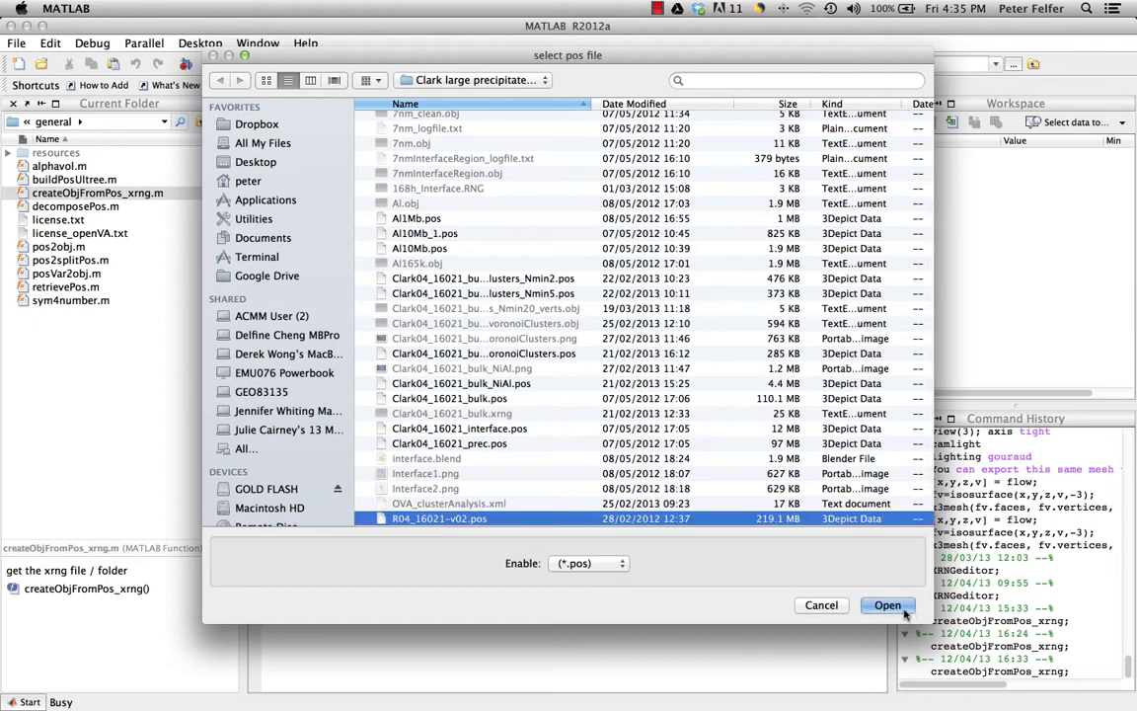
left_click(892, 607)
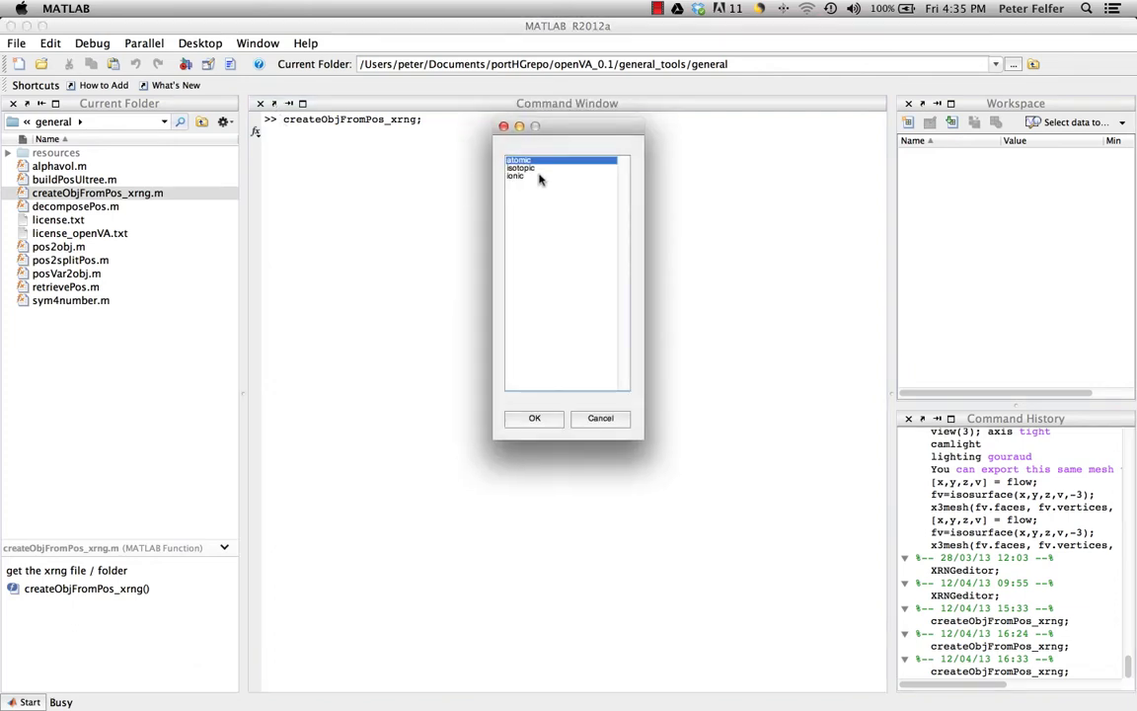
left_click_drag(573, 133, 462, 133)
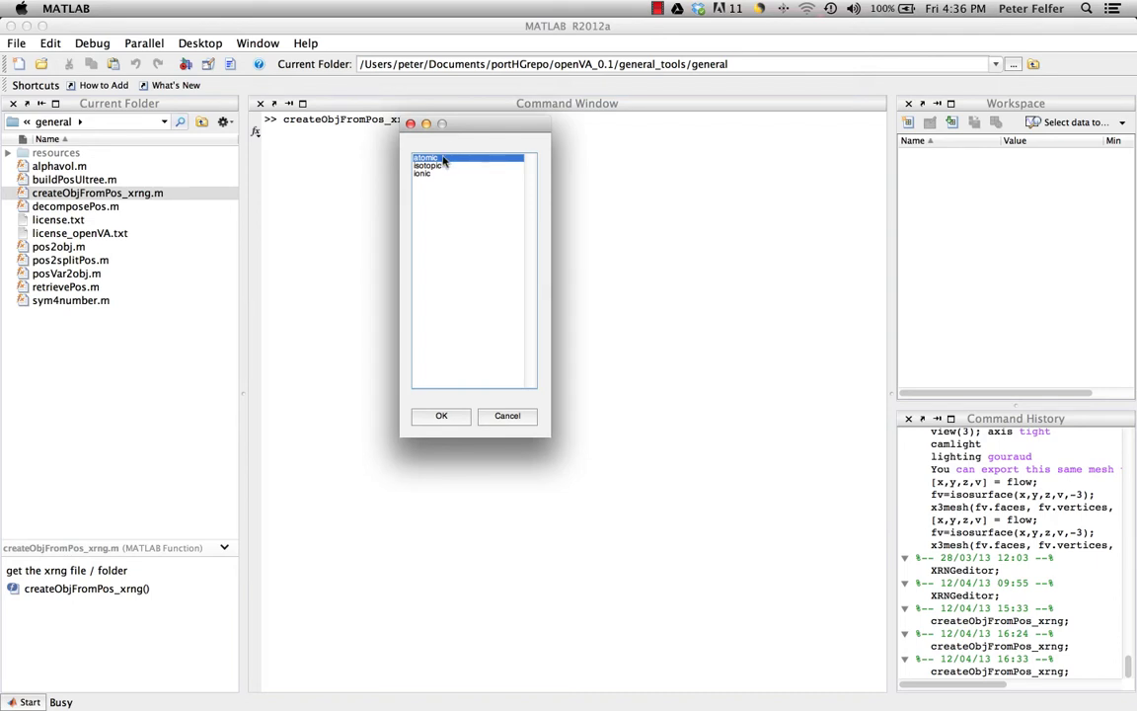
left_click(435, 418)
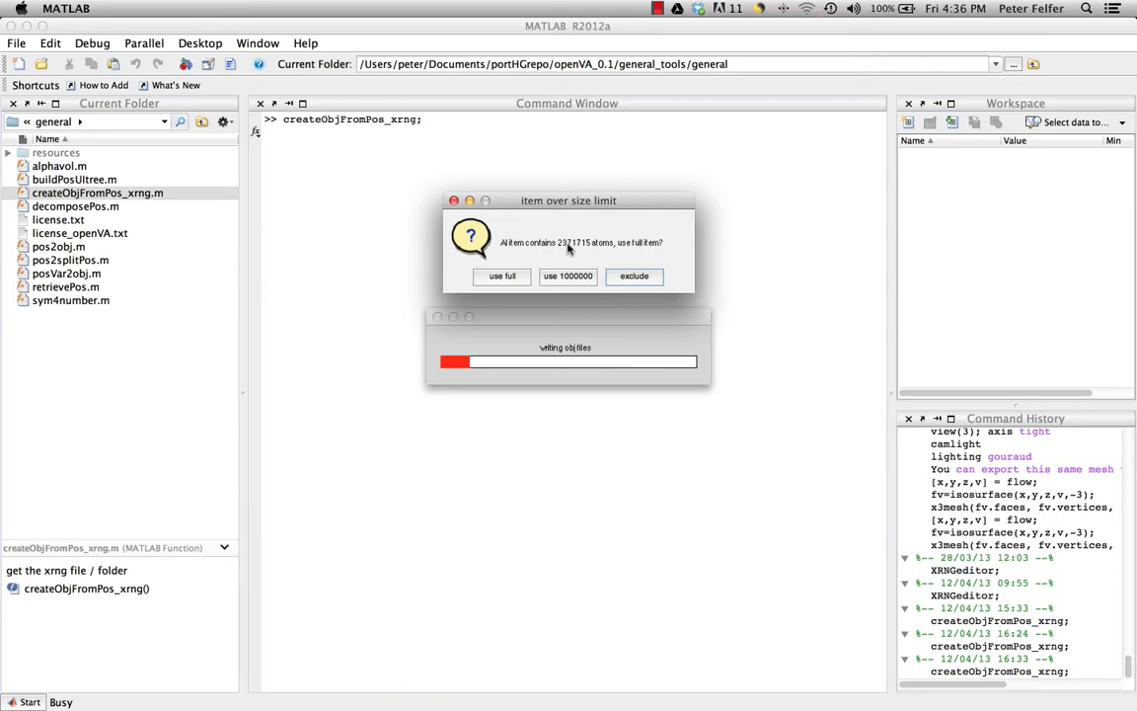
Export the oversized Al and Ni items in full and exclude the Cr and Fe items from the OBJ export.
left_click(501, 277)
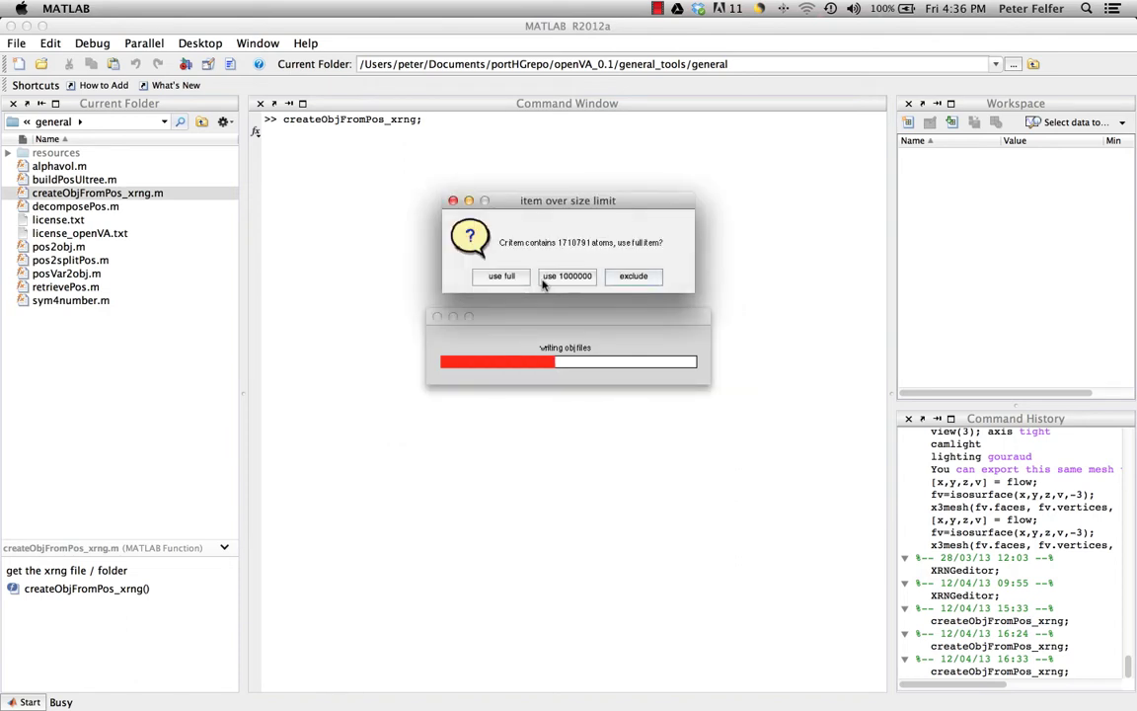
left_click(635, 277)
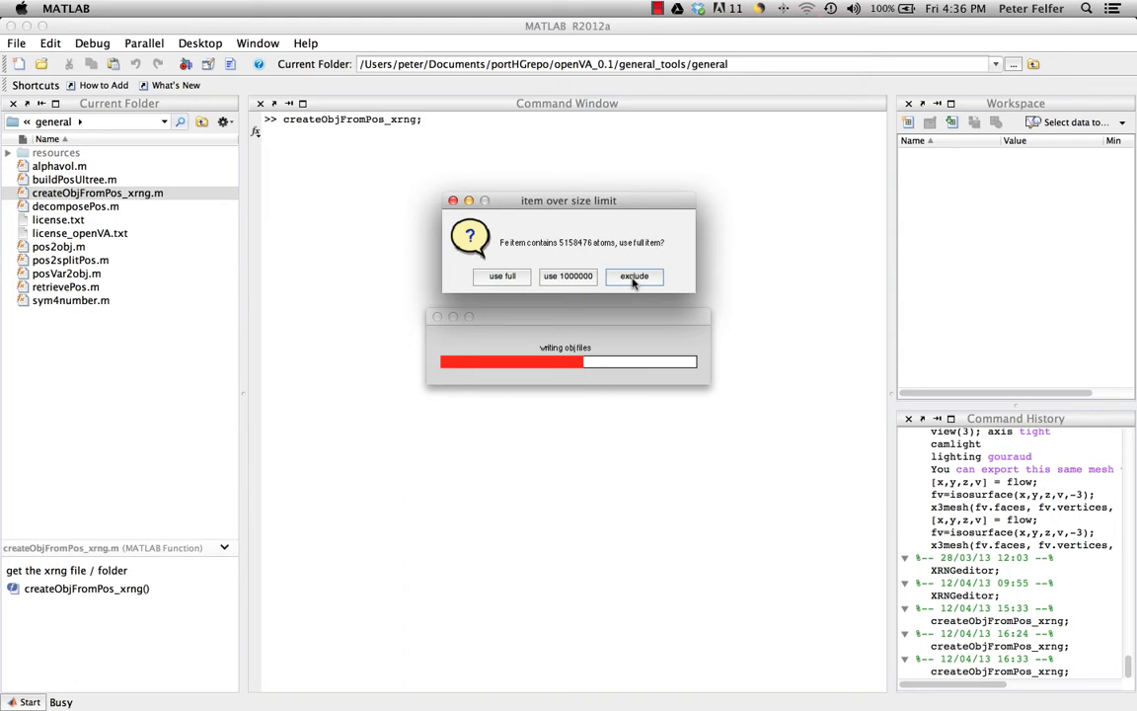
left_click(634, 277)
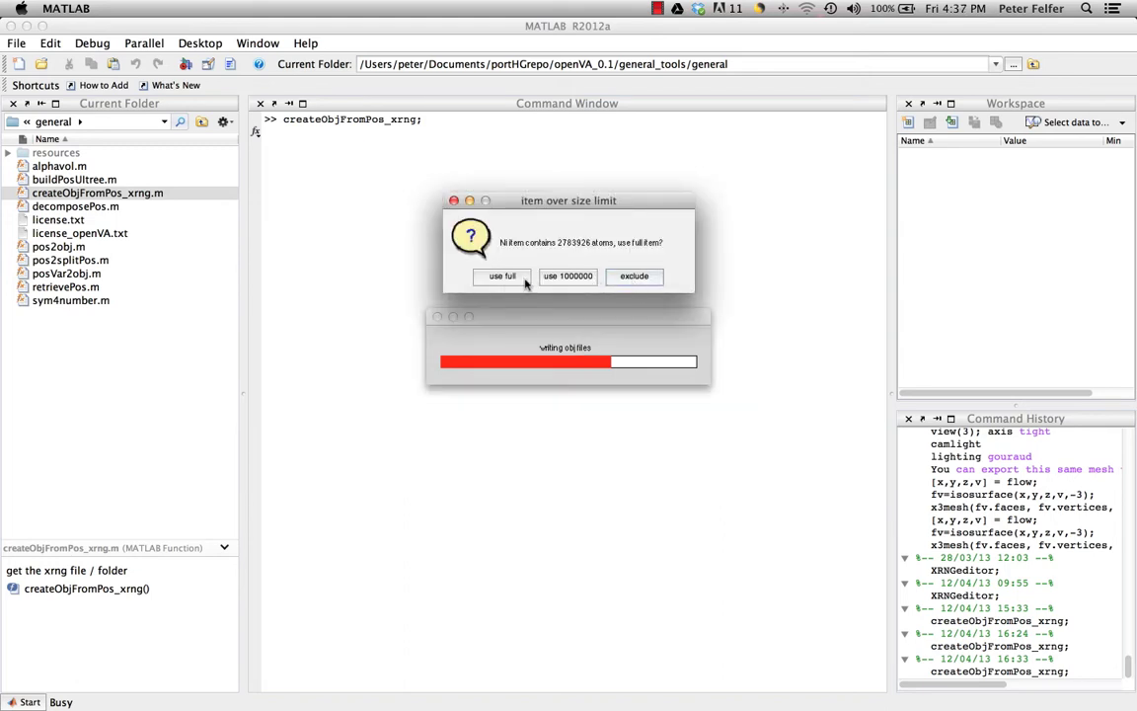
left_click(499, 275)
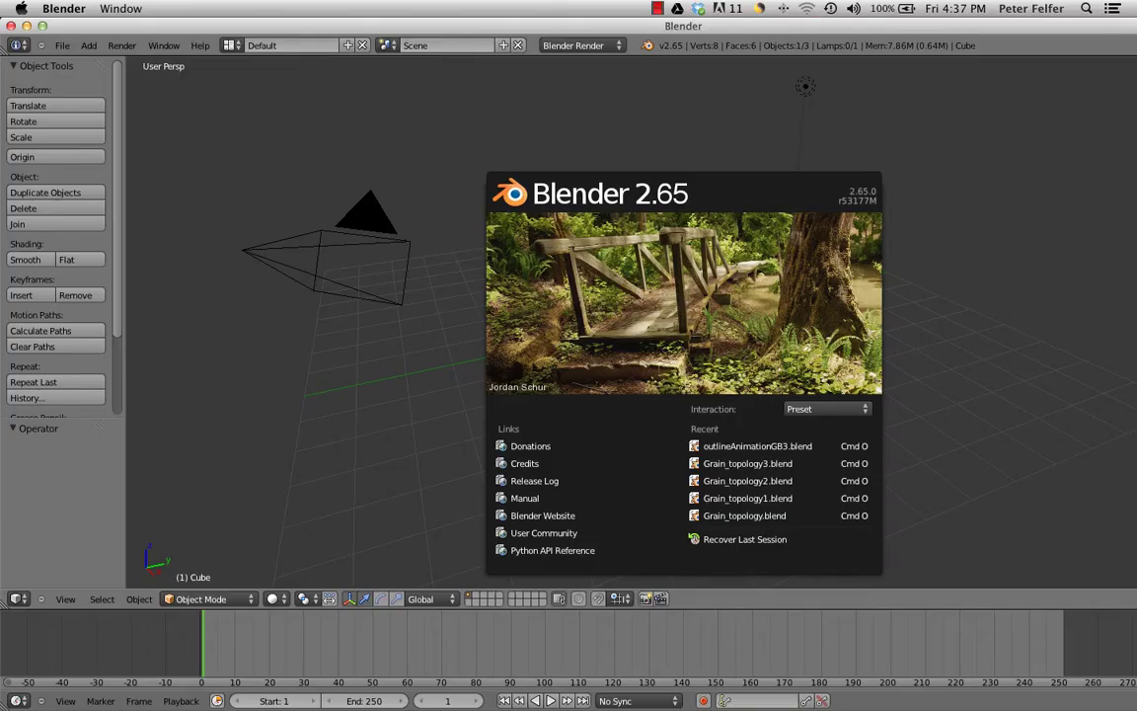
Switch to Blender, dismiss the splash screen and resize its window to fill the whole display.
left_click_drag(815, 24, 624, 12)
left_click_drag(1041, 706, 723, 703)
double_click(322, 27)
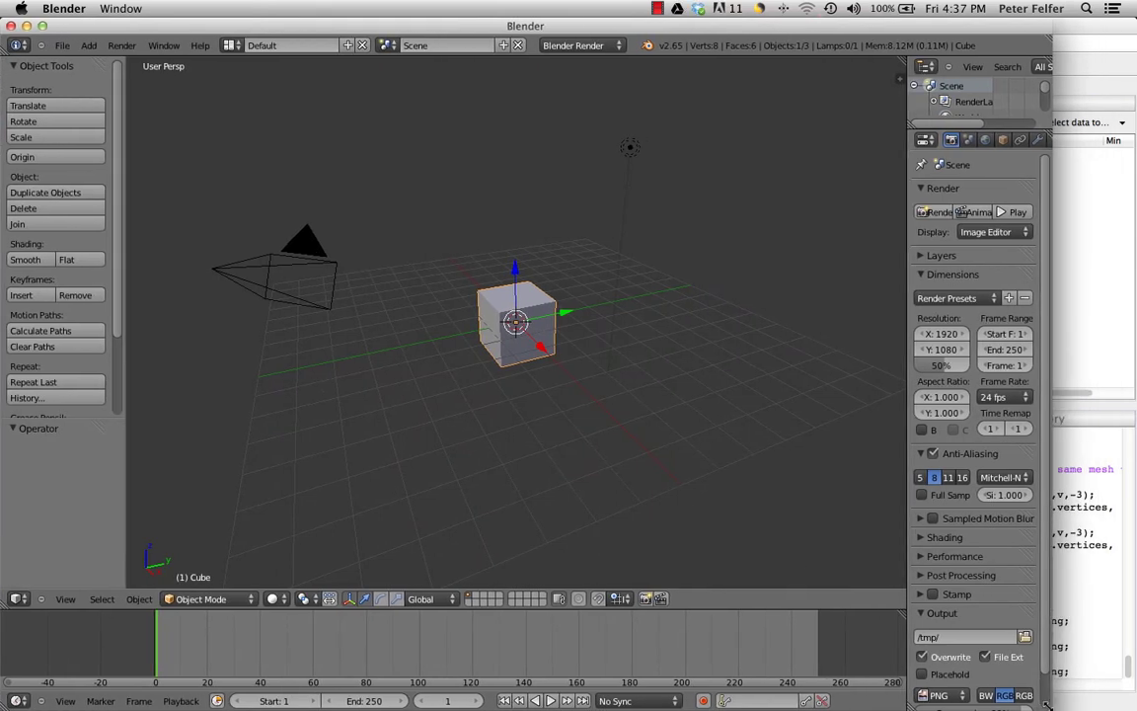
left_click_drag(1060, 708, 1135, 708)
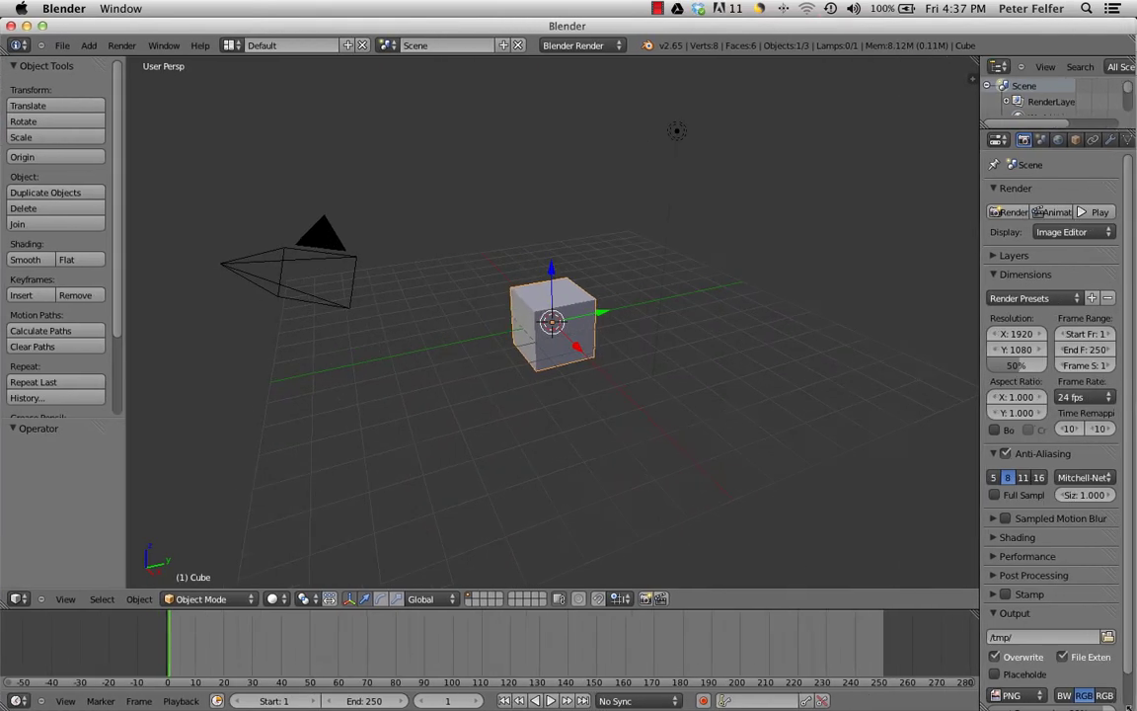
Delete all default objects from the scene, including the cube, camera and lamp.
key("ctrl+a")
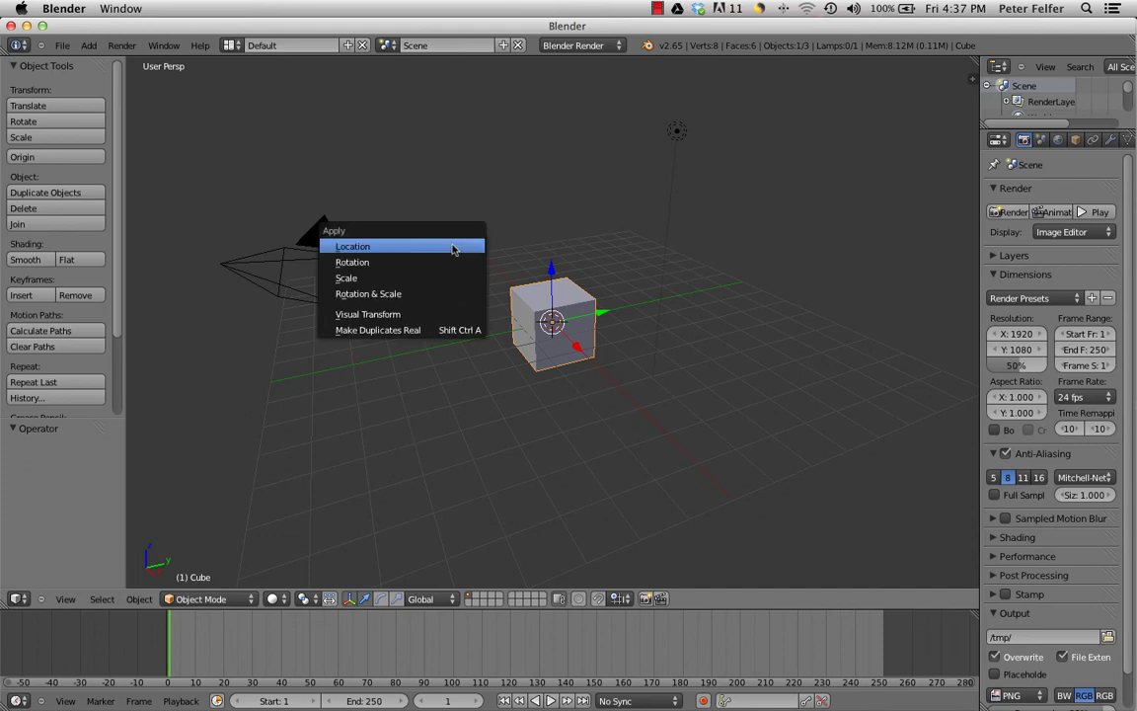
key("Escape")
key("a")
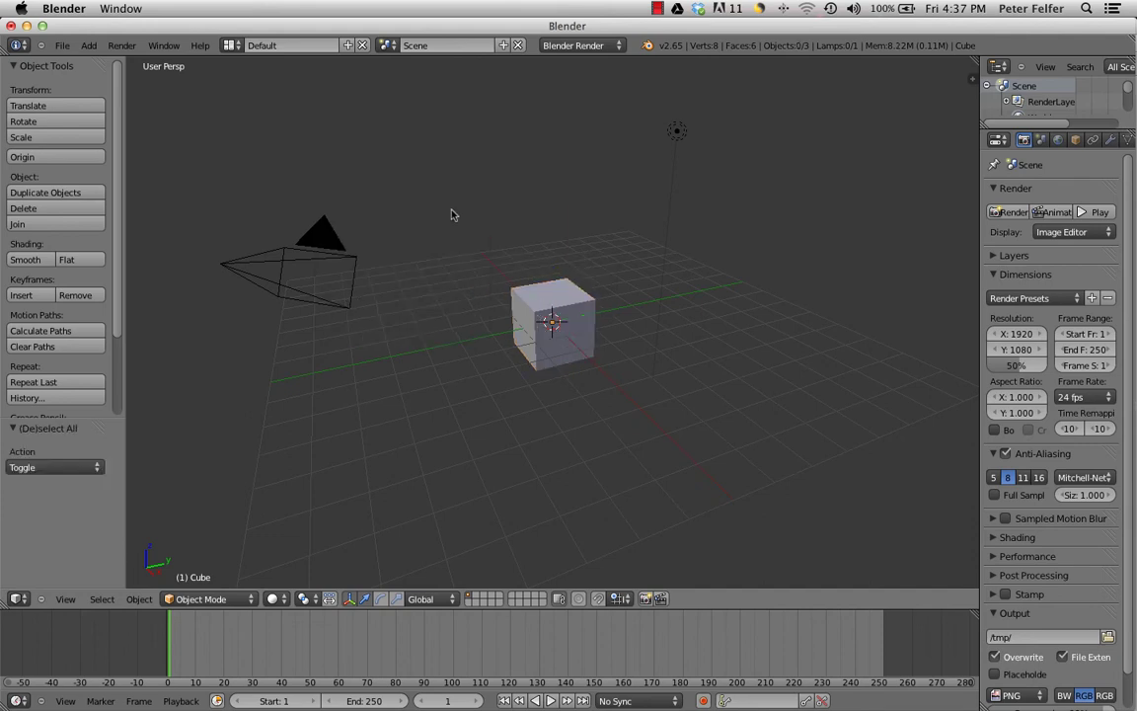
key("a")
key("x")
left_click(453, 212)
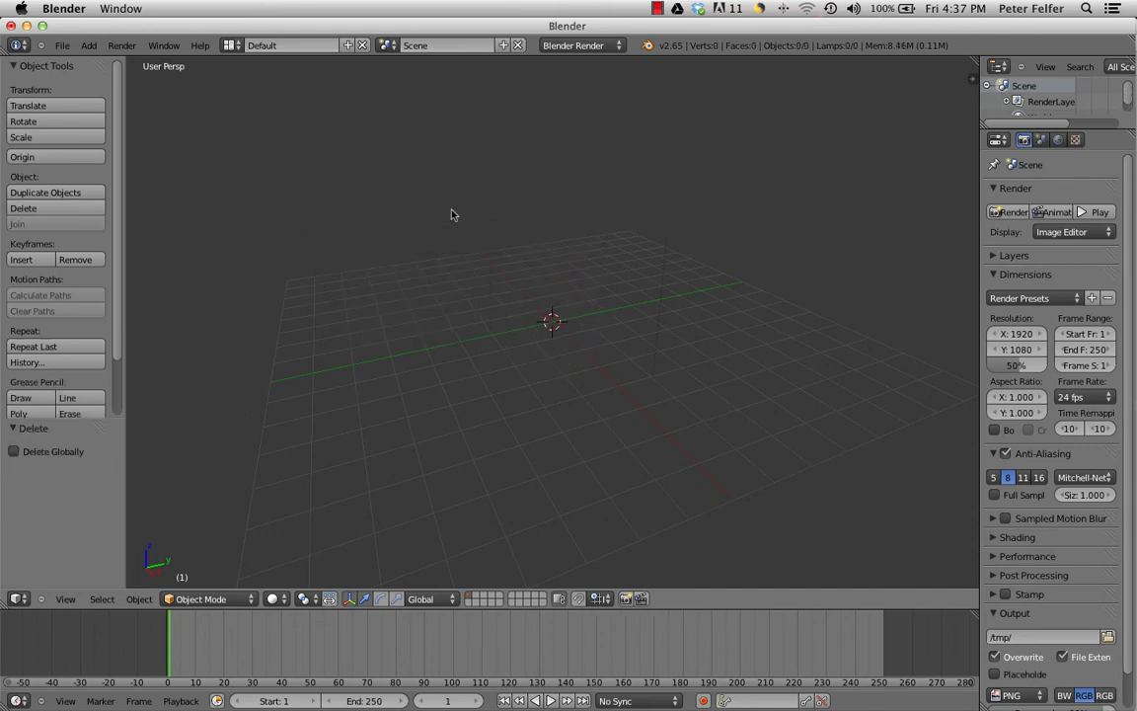
Import R04_16021-v02_objExportR04_16021-v02_Al.obj from the Clark large precipitate interface folder as Wavefront OBJ with Keep Vert Order enabled.
scroll(497, 281, "down", 5)
scroll(498, 306, "down", 3)
left_click(61, 45)
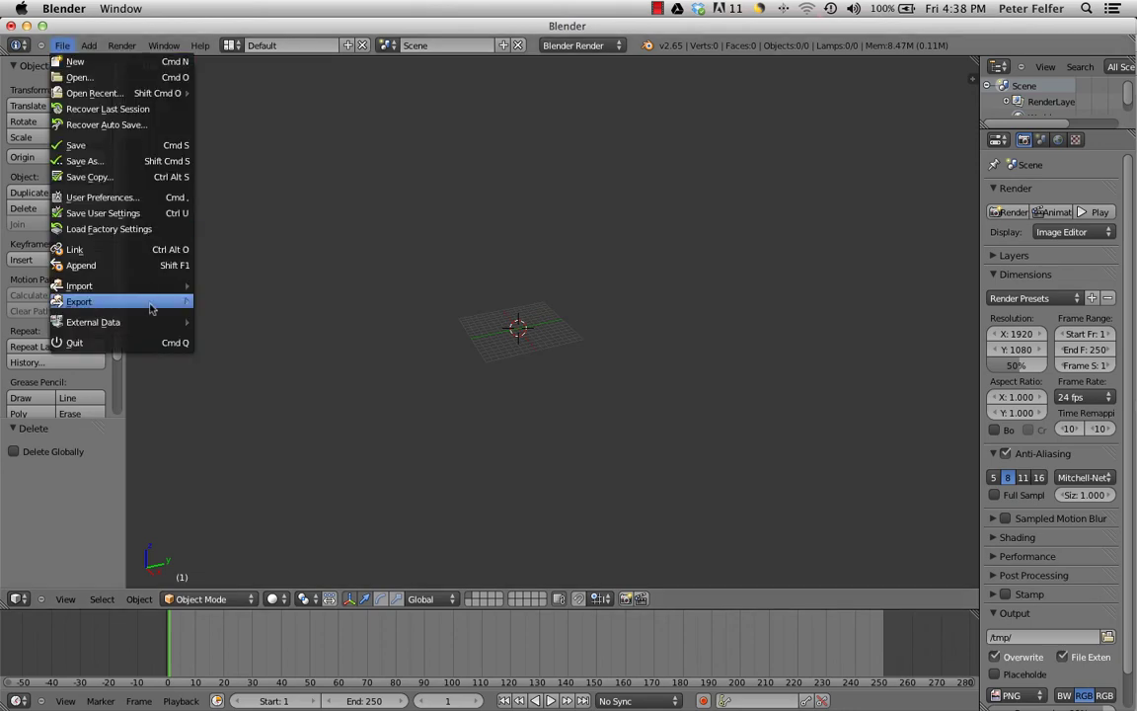
mouse_move(147, 300)
mouse_move(109, 285)
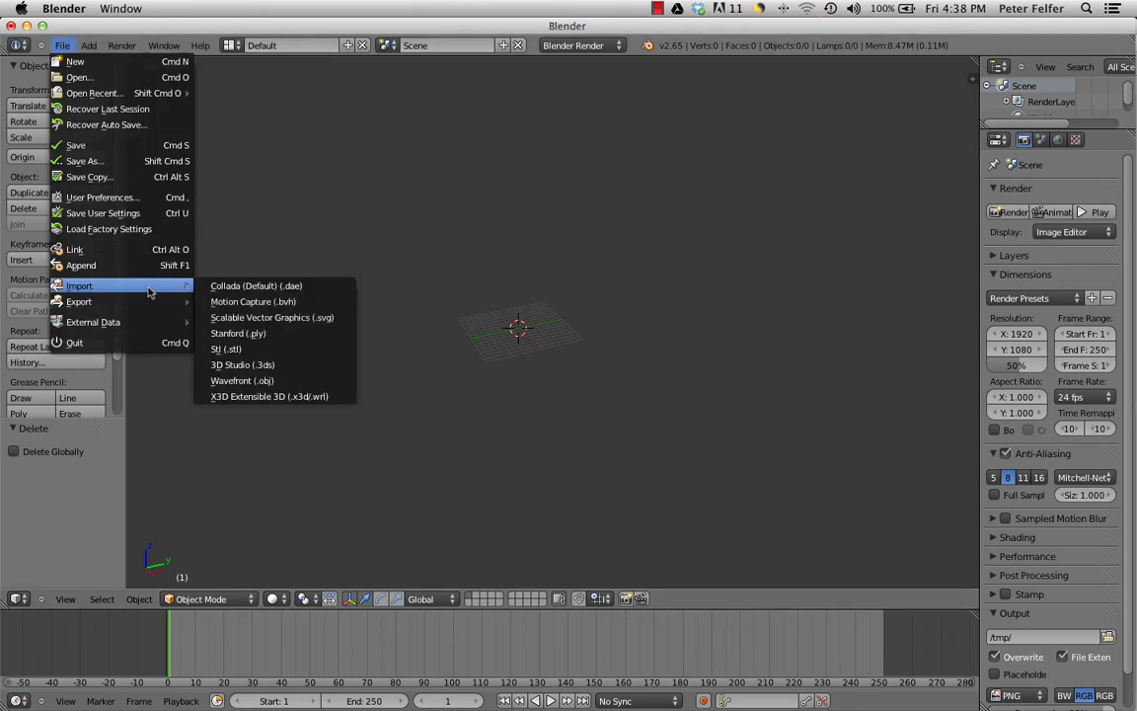
left_click(247, 384)
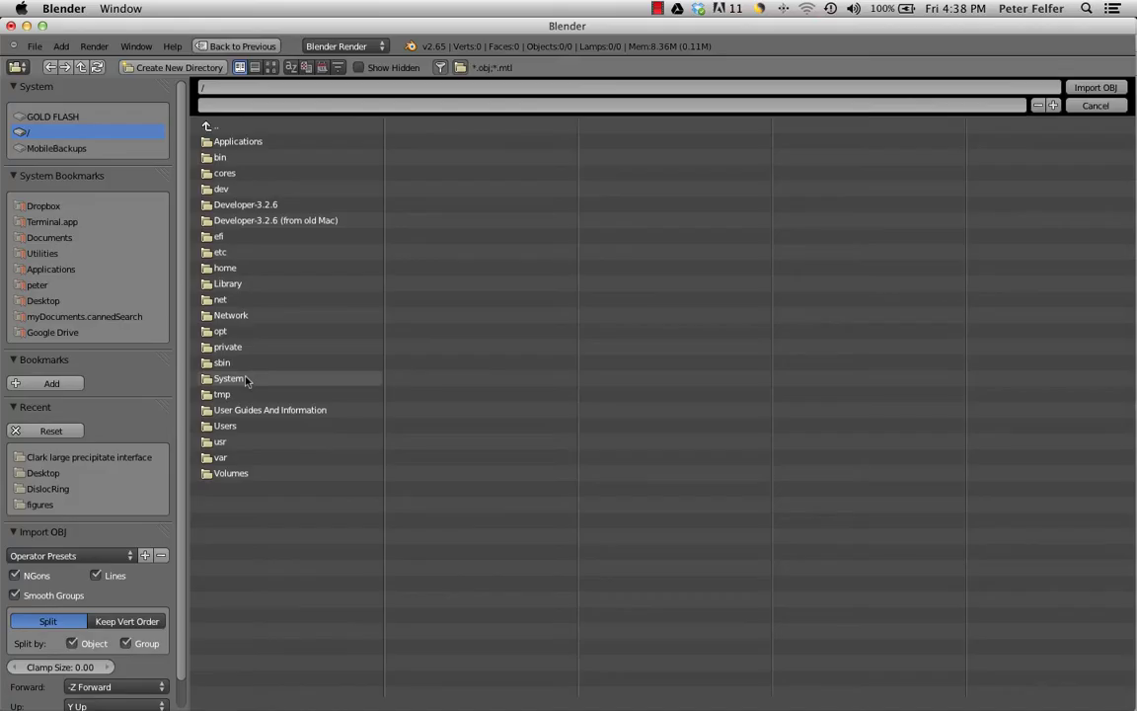
left_click(116, 459)
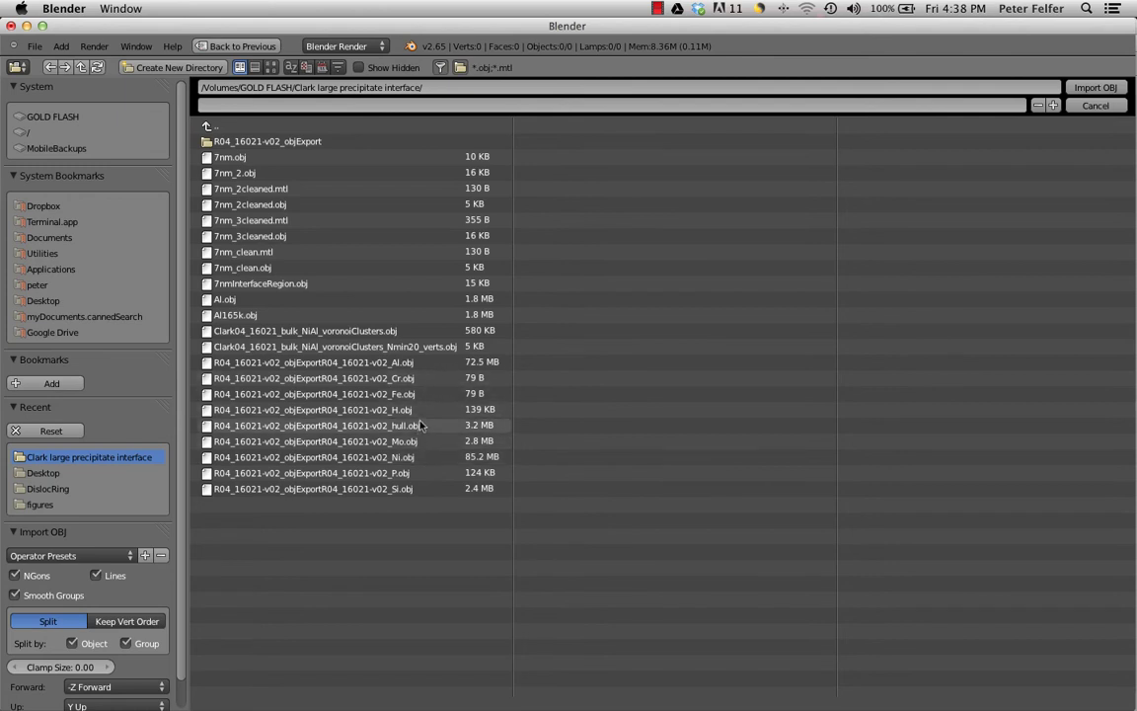
left_click(411, 364)
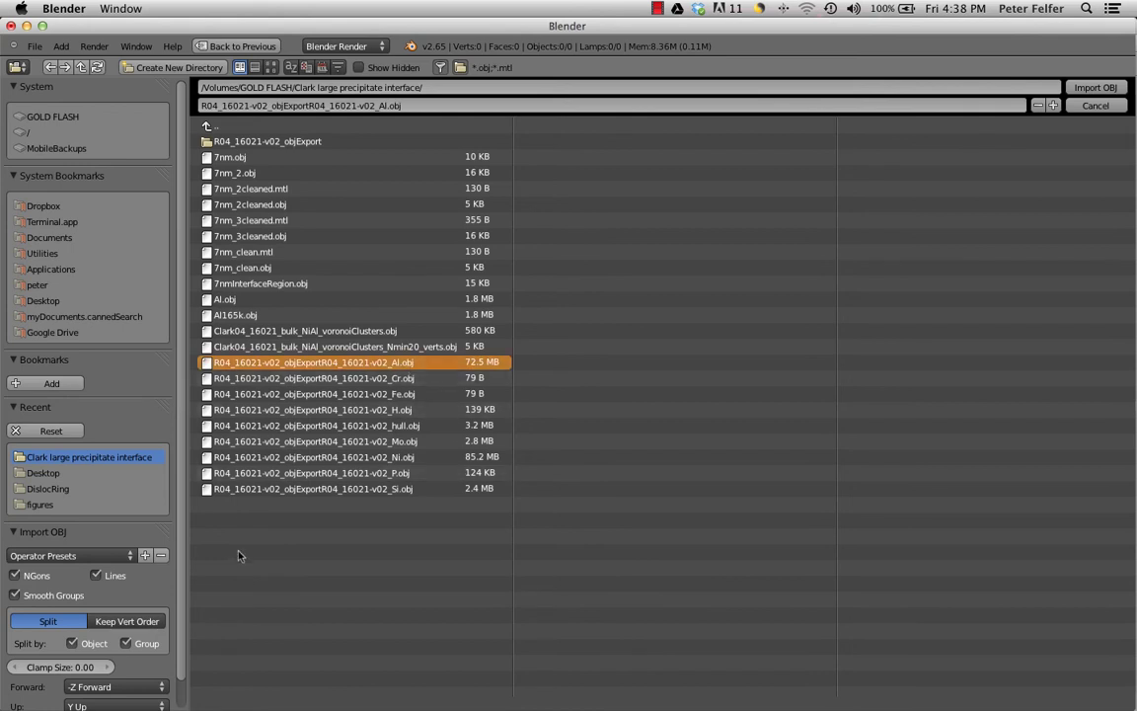
left_click(129, 622)
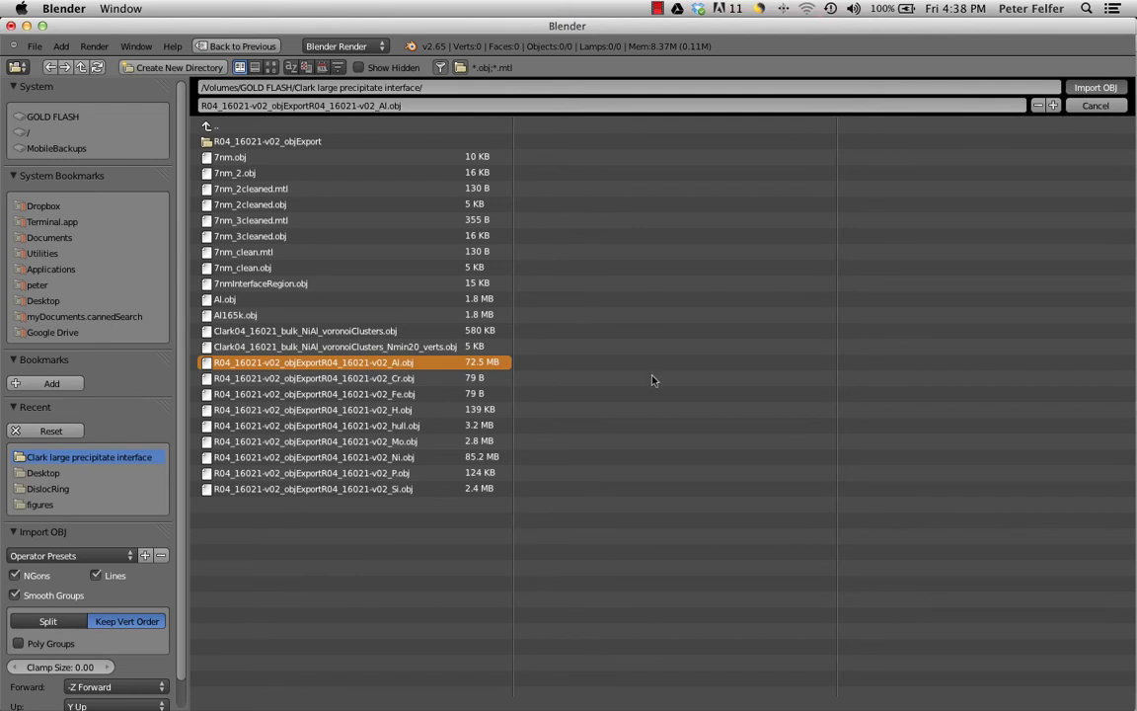
Deselect the imported Al point cloud and place the 3D cursor inside it.
scroll(605, 385, "down", 5)
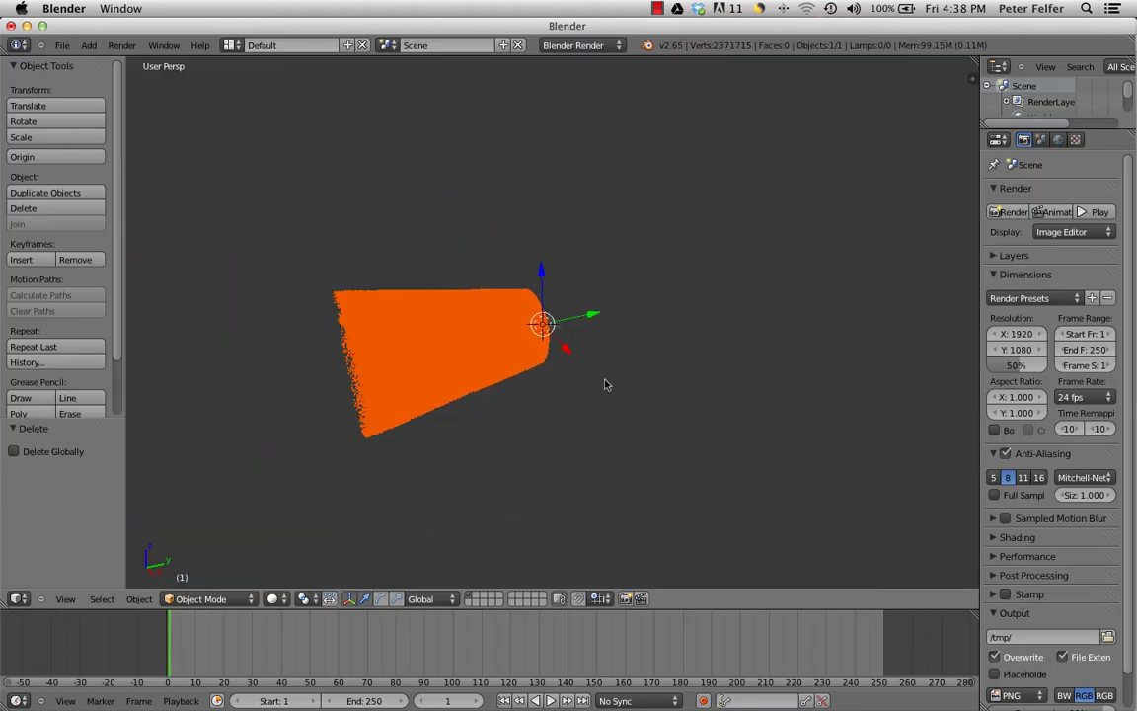
scroll(605, 385, "up", 5)
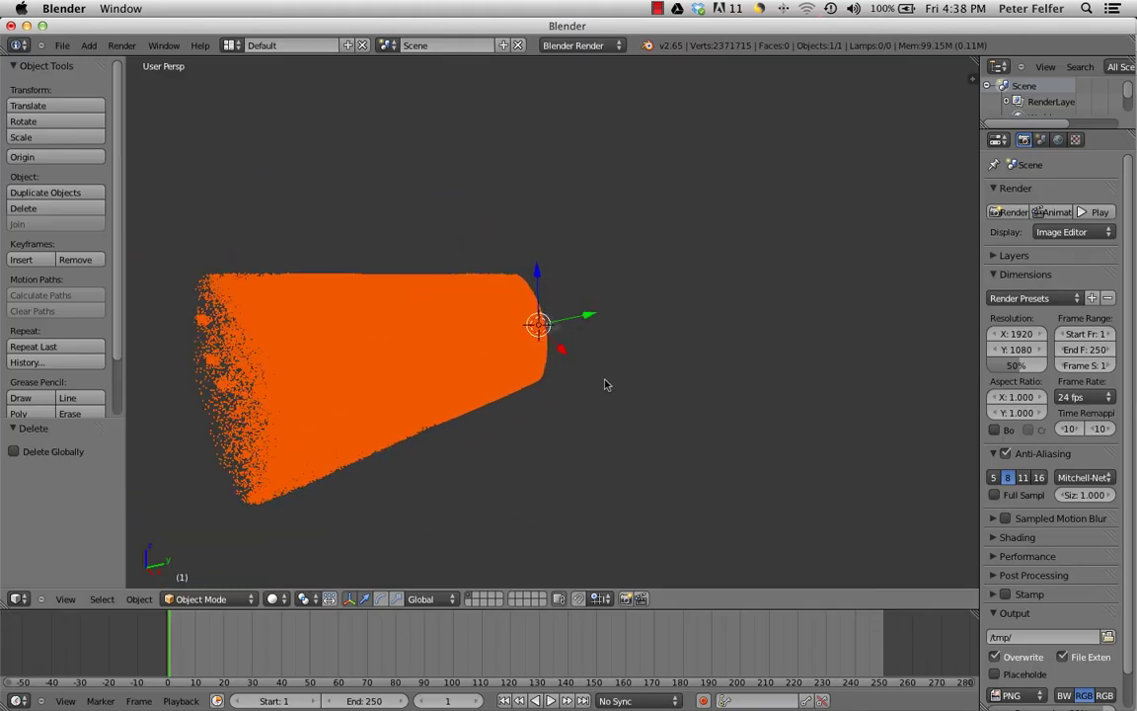
key("a")
left_click(459, 318)
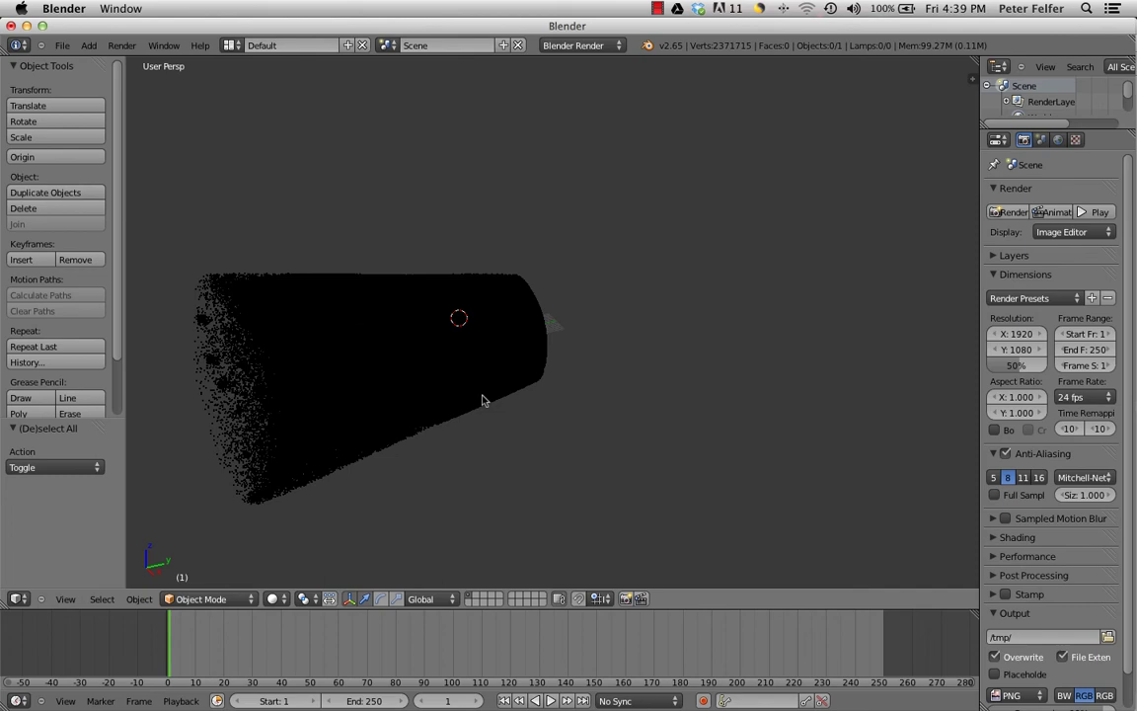
Check the Emulate 3 Button Mouse setting in the input preferences and close the preferences.
left_click(63, 45)
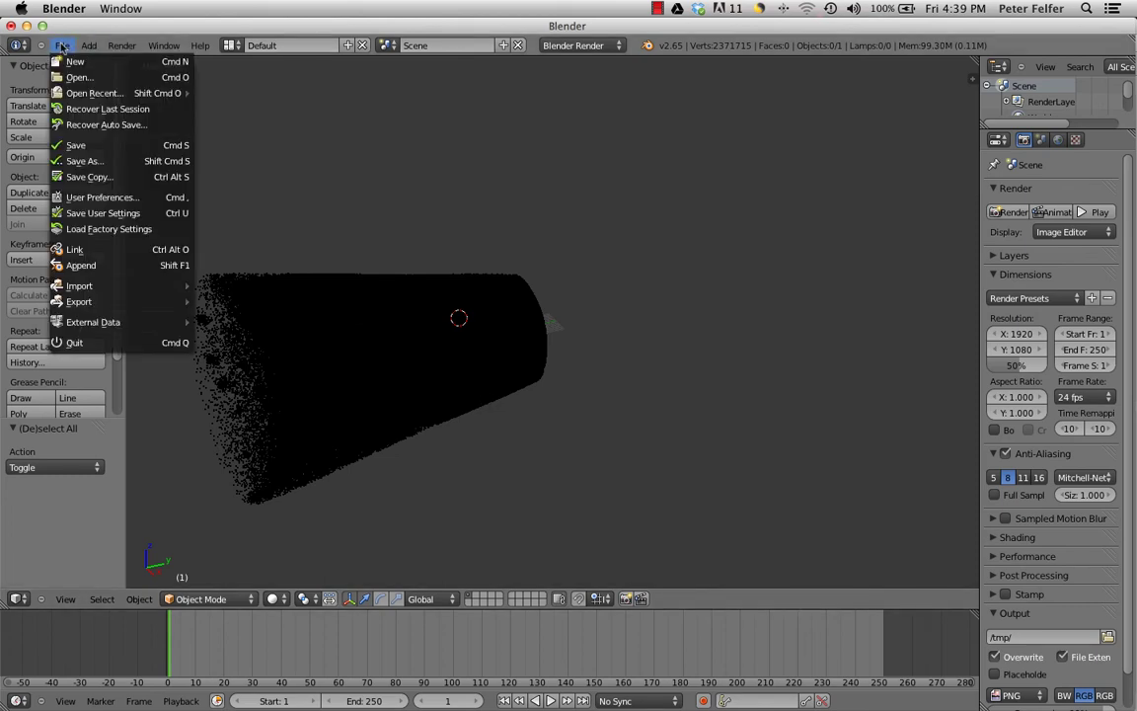
left_click(103, 197)
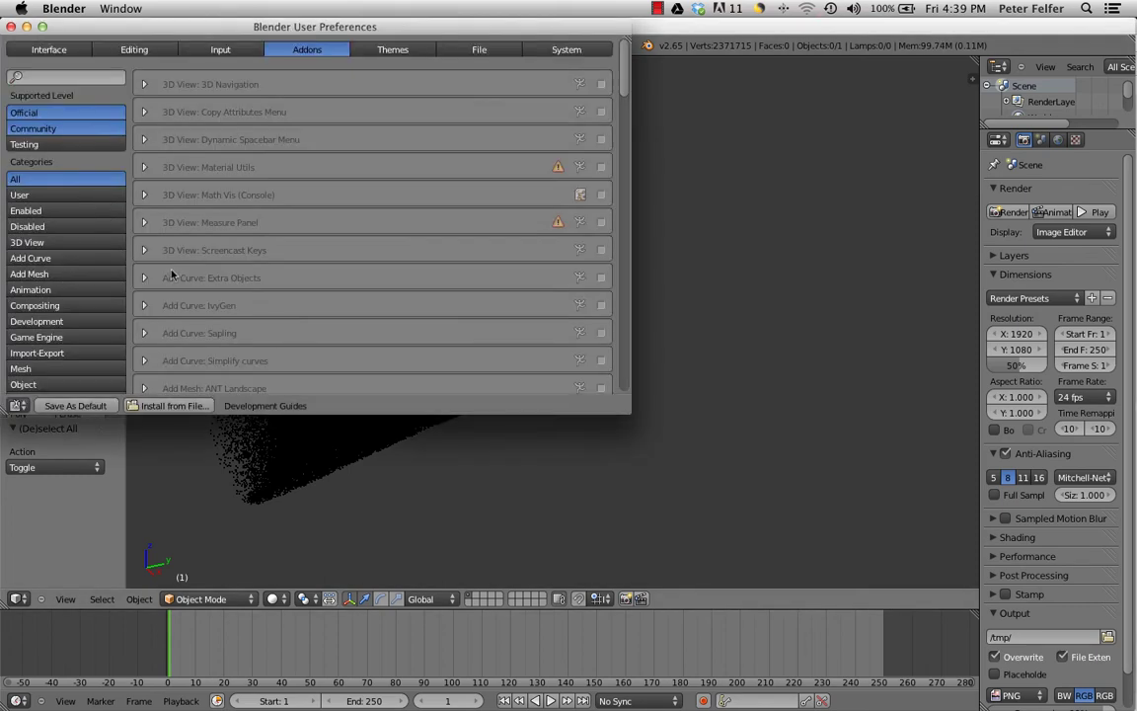
left_click(197, 51)
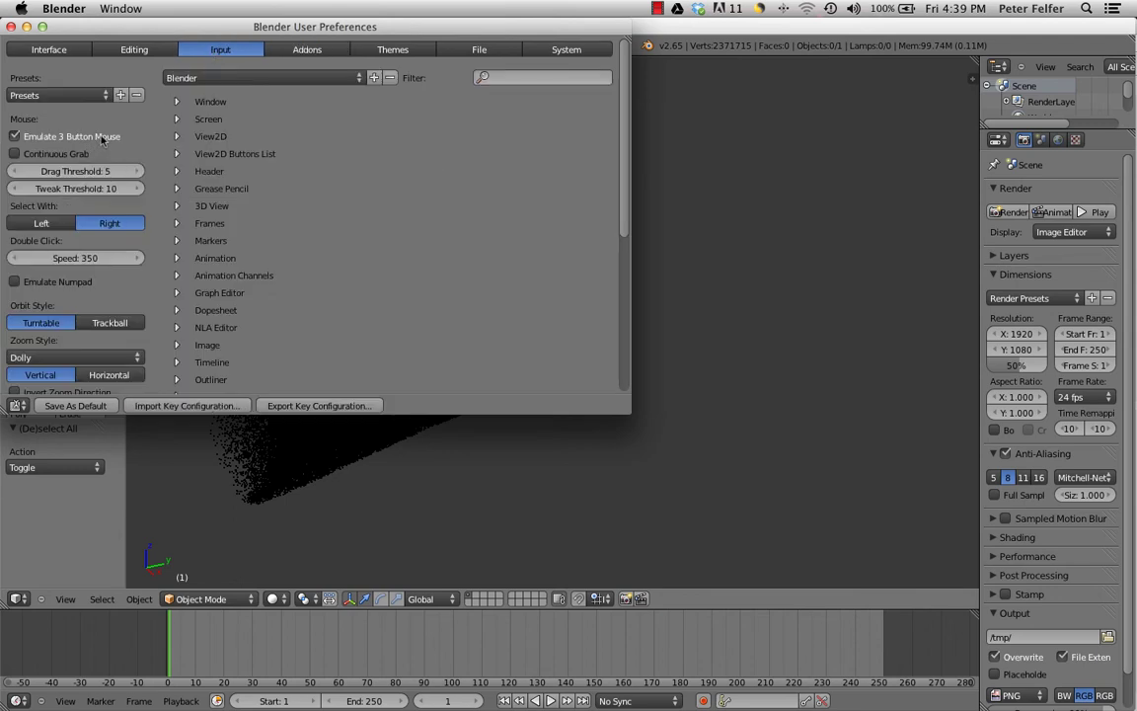
left_click(11, 26)
left_click(416, 387)
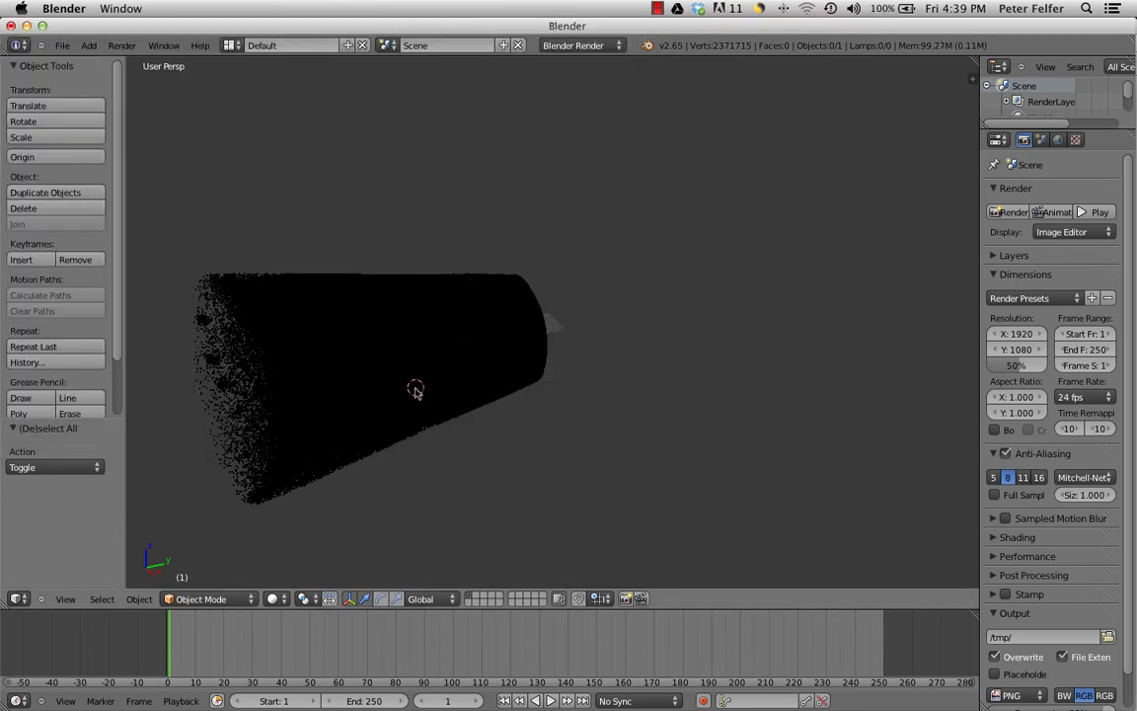
Look through the pivot point options of the 3D view and leave the selection as it is.
key("ctrl+Up")
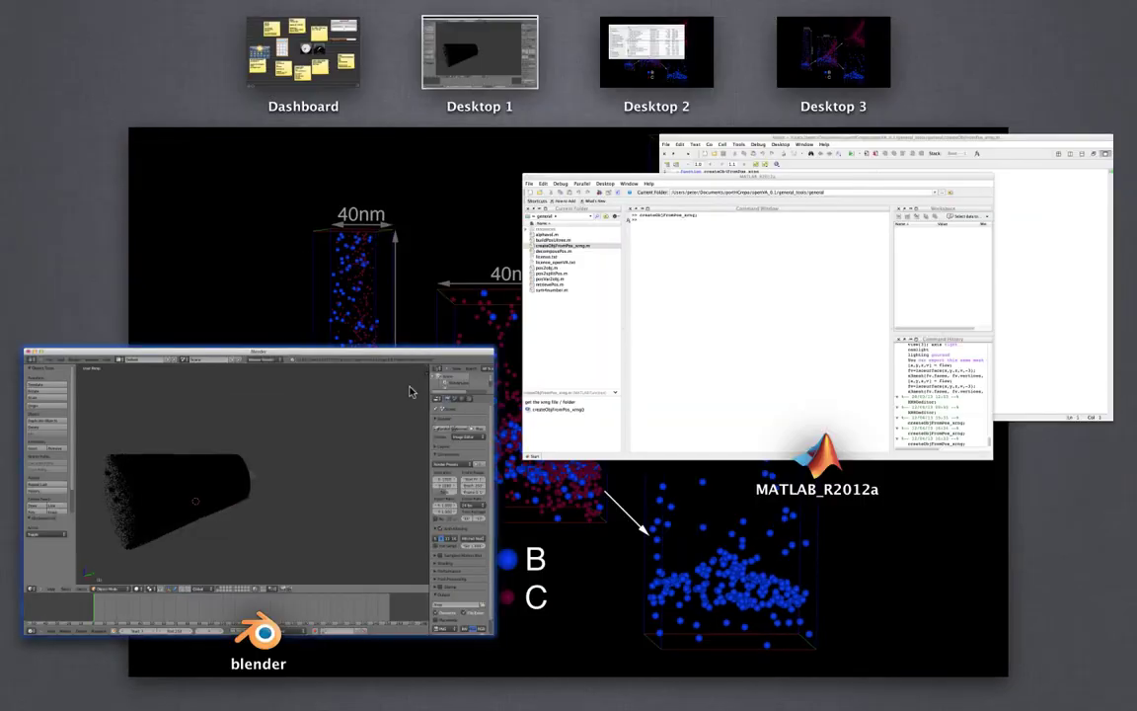
left_click(413, 388)
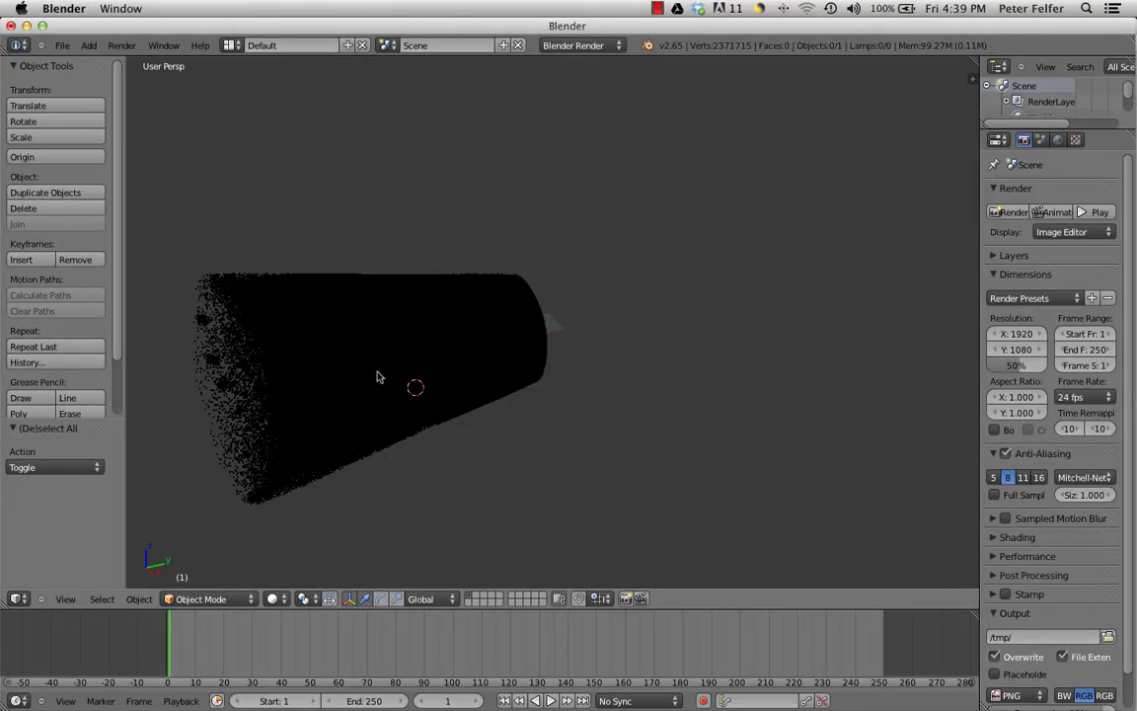
left_click(308, 599)
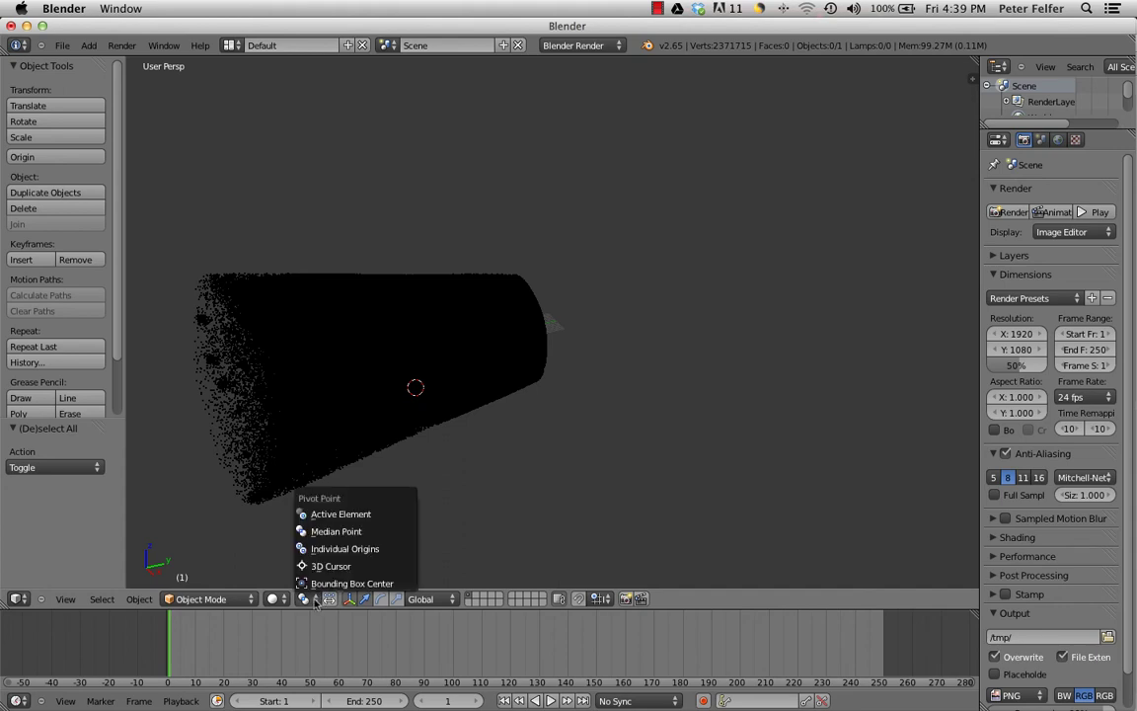
left_click(477, 503)
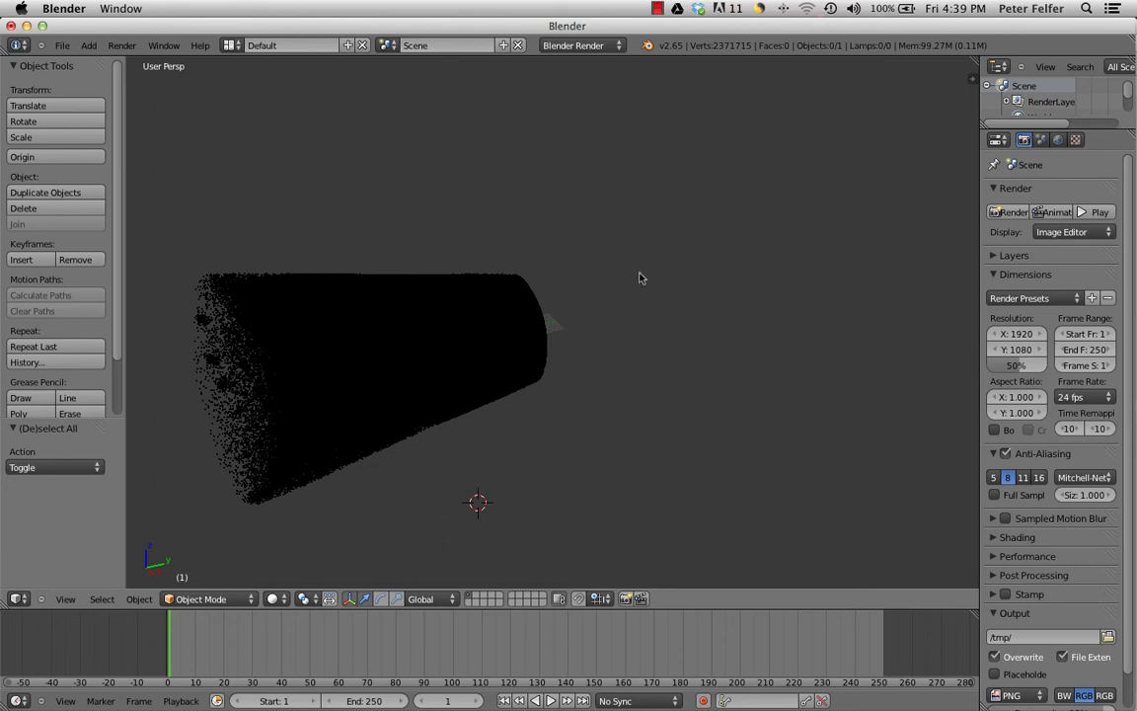
Enlarge the scene outliner and check the mesh data under the imported Al object.
left_click_drag(1090, 128, 1090, 243)
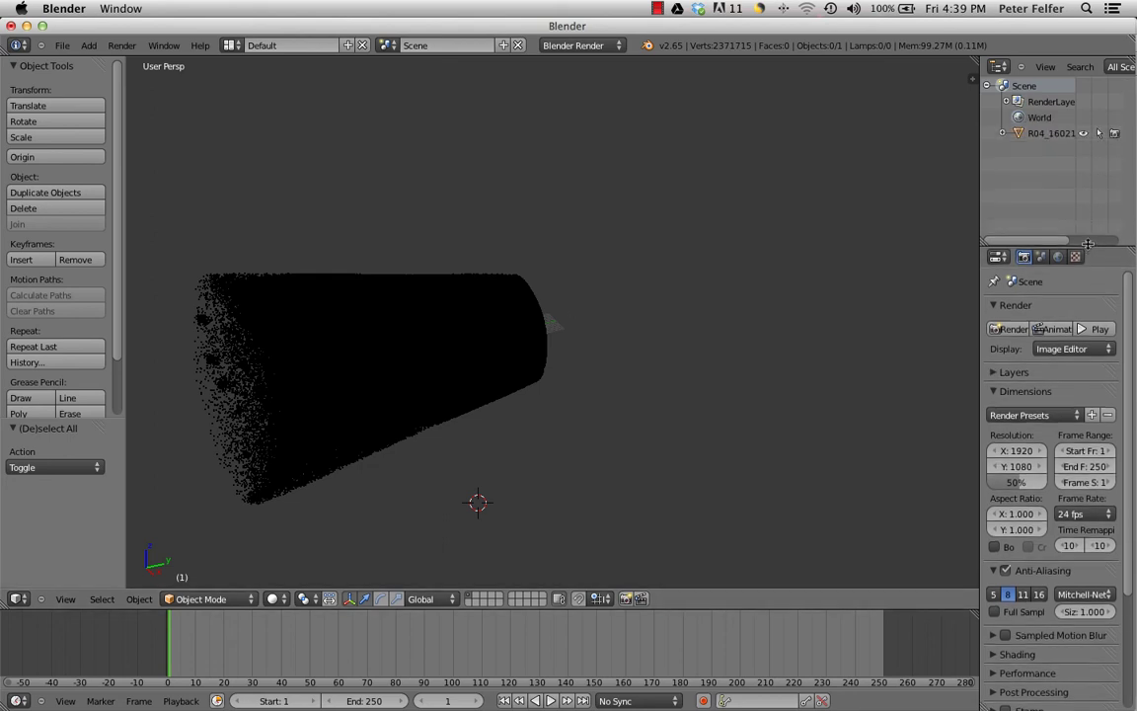
left_click(1006, 133)
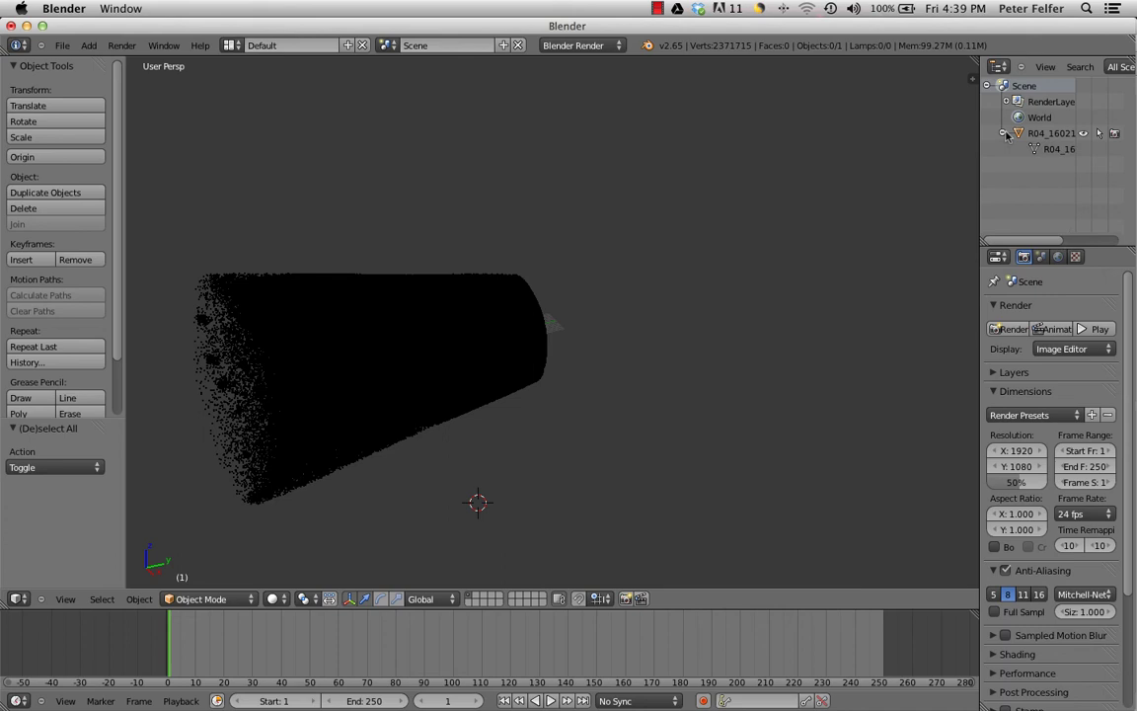
left_click(1006, 133)
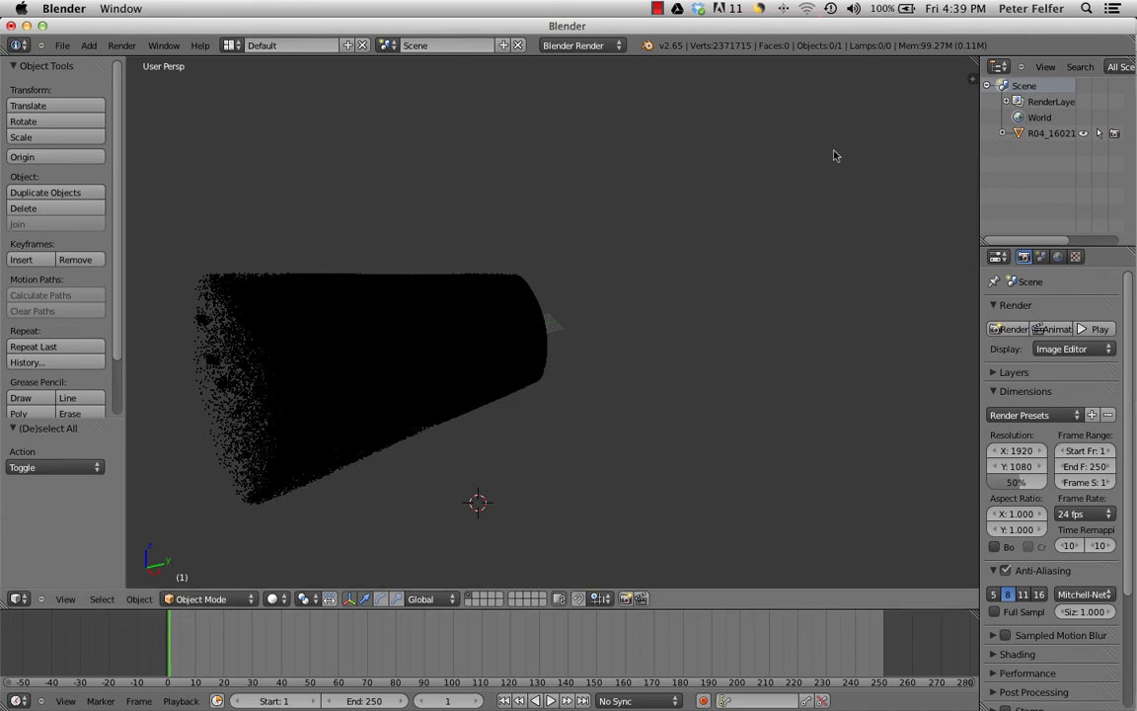
Import R04_16021-v02_objExportR04_16021-v02_Ni.obj as Wavefront OBJ with Keep Vert Order enabled.
left_click(62, 46)
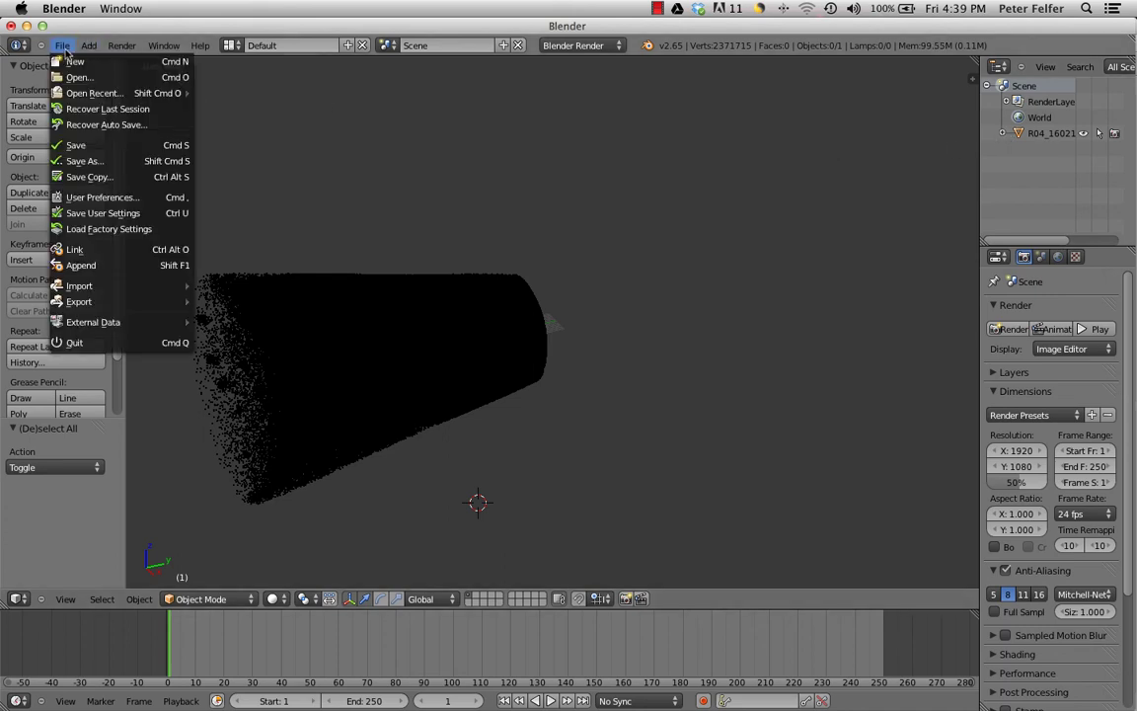
mouse_move(119, 286)
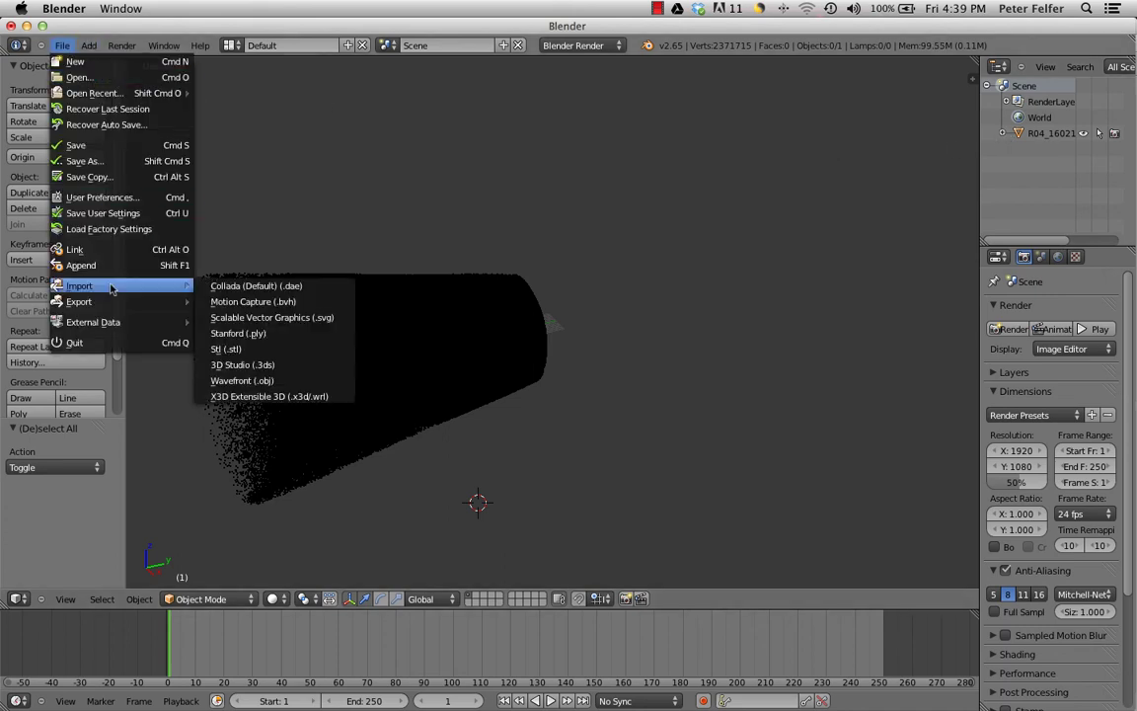
left_click(237, 380)
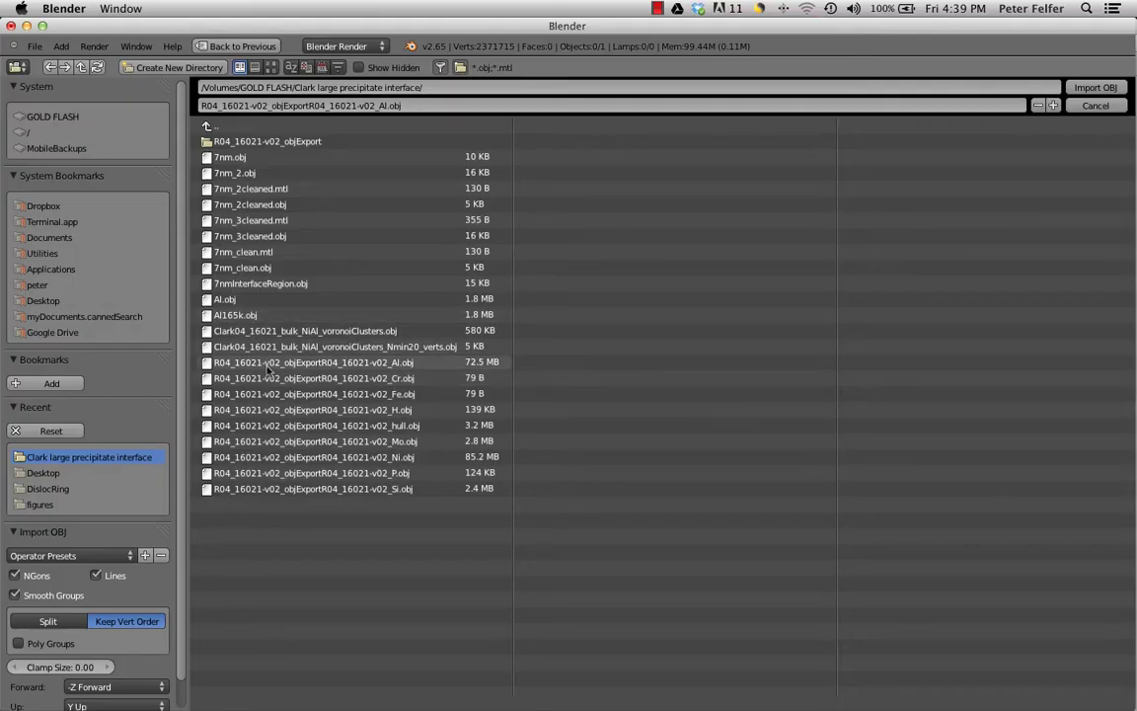
left_click(307, 459)
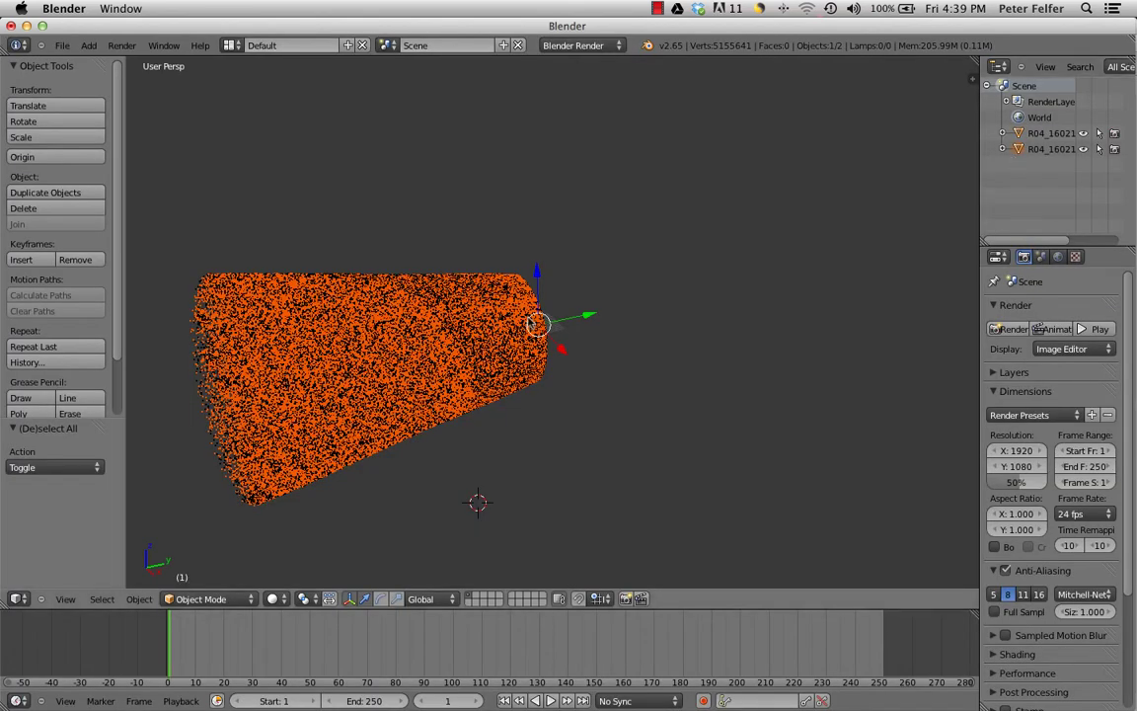
Examine the combined Al and Ni point clouds in perspective and switch the 3D view to orthographic projection.
scroll(534, 322, "down", 3)
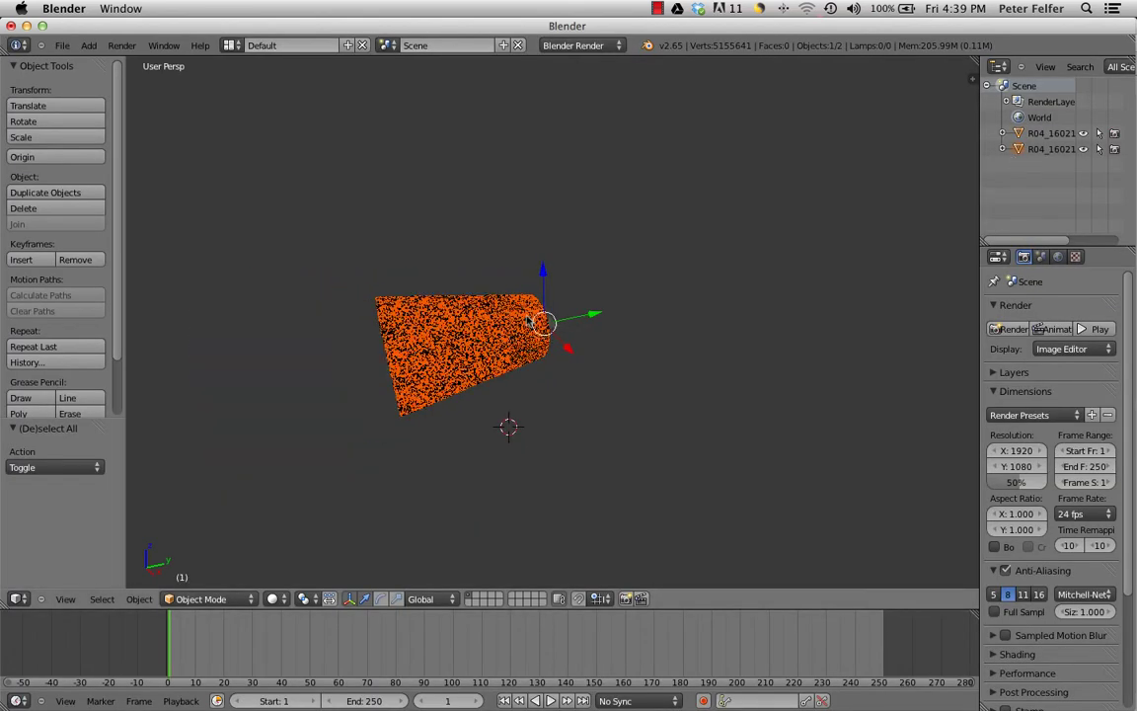
scroll(534, 322, "up", 4)
scroll(535, 322, "up", 2)
scroll(532, 322, "down", 2)
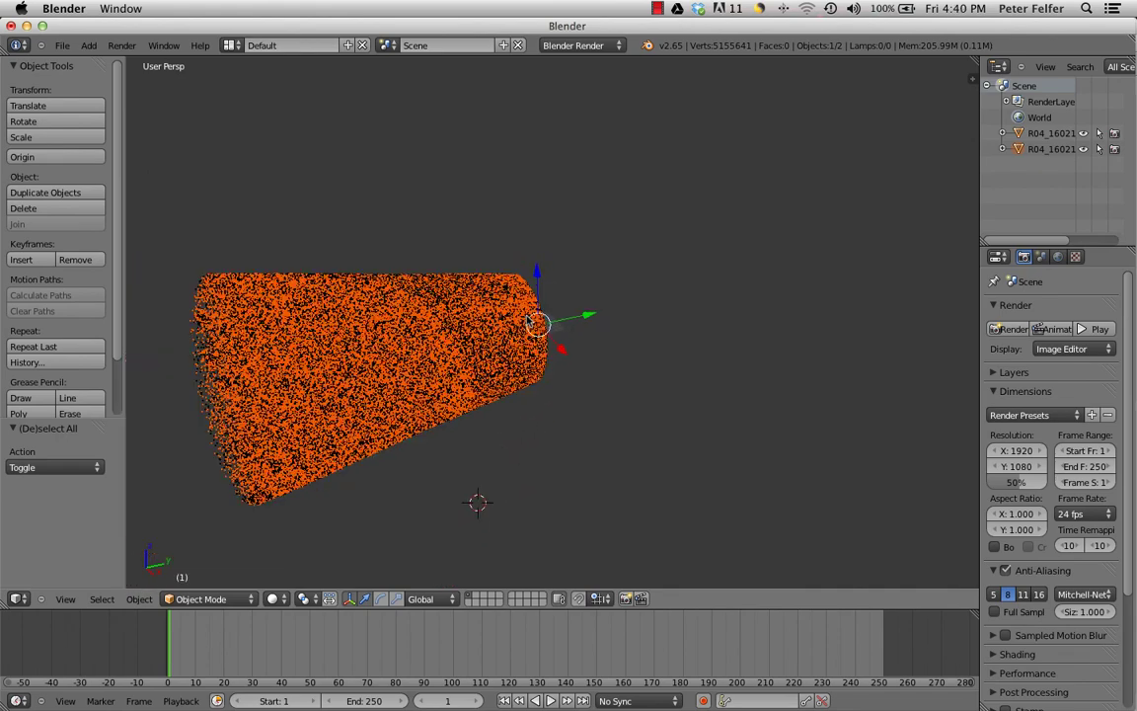
scroll(531, 321, "down", 2)
scroll(531, 320, "up", 4)
scroll(532, 321, "down", 2)
key("KP_5")
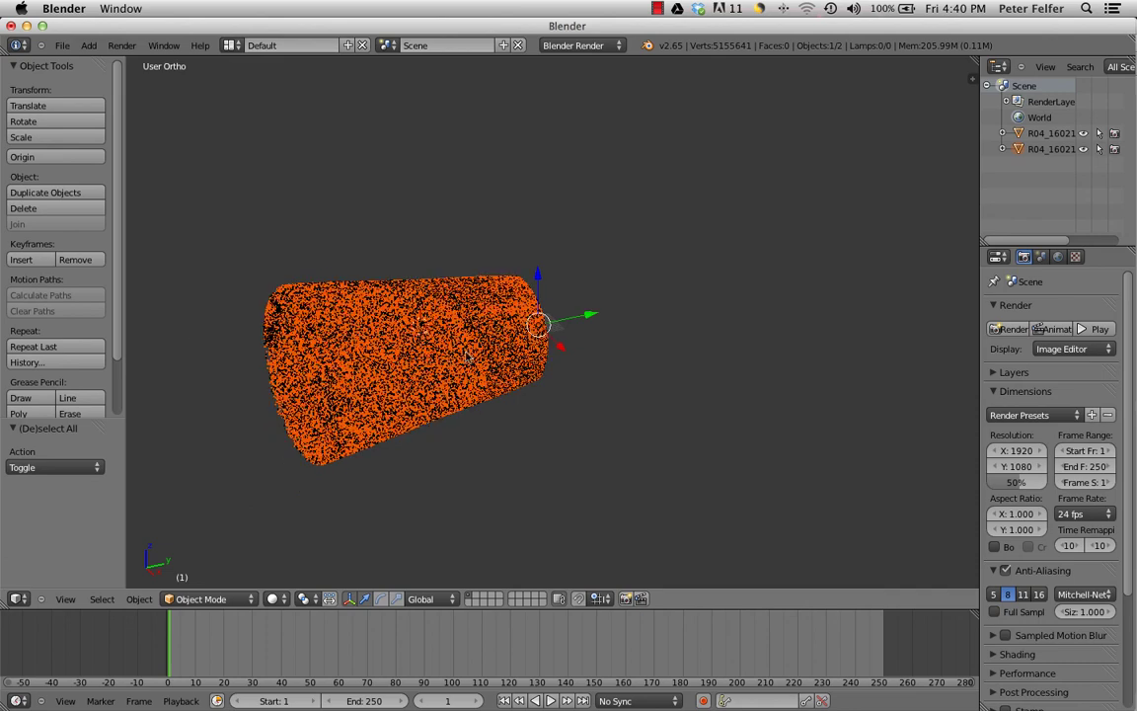
Inspect the Al and Ni point clouds from several angles in the orthographic view.
scroll(424, 321, "down", 2)
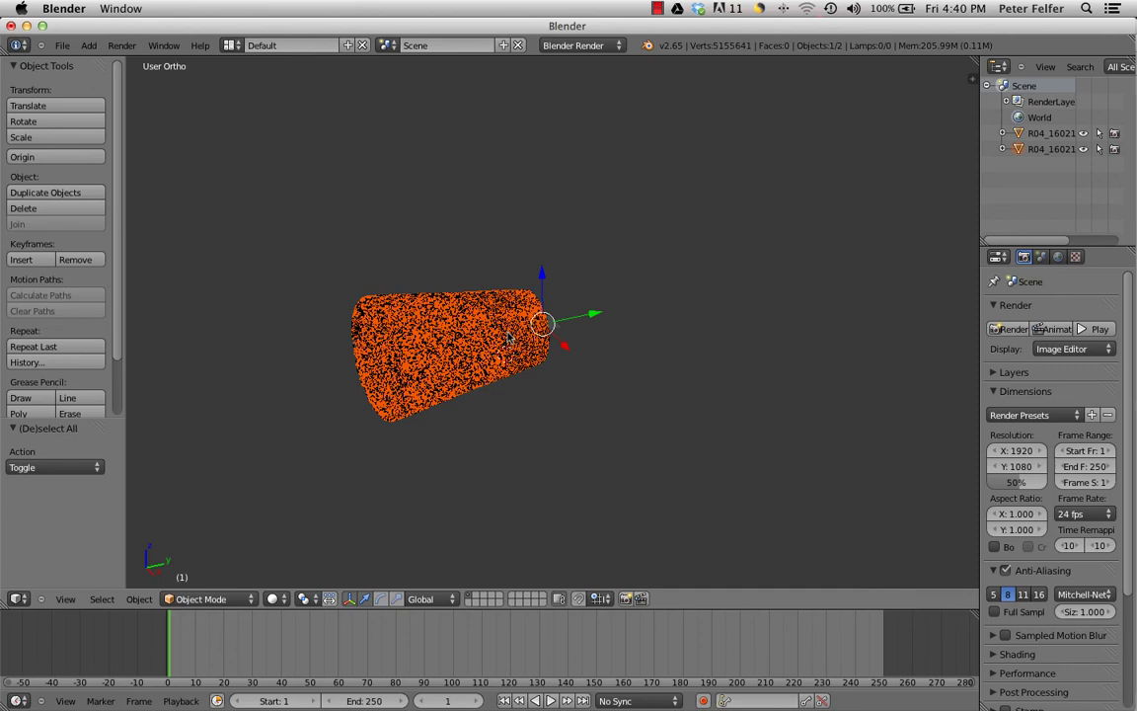
key("KP_8")
key("KP_8")
key("KP_8")
key("KP_8")
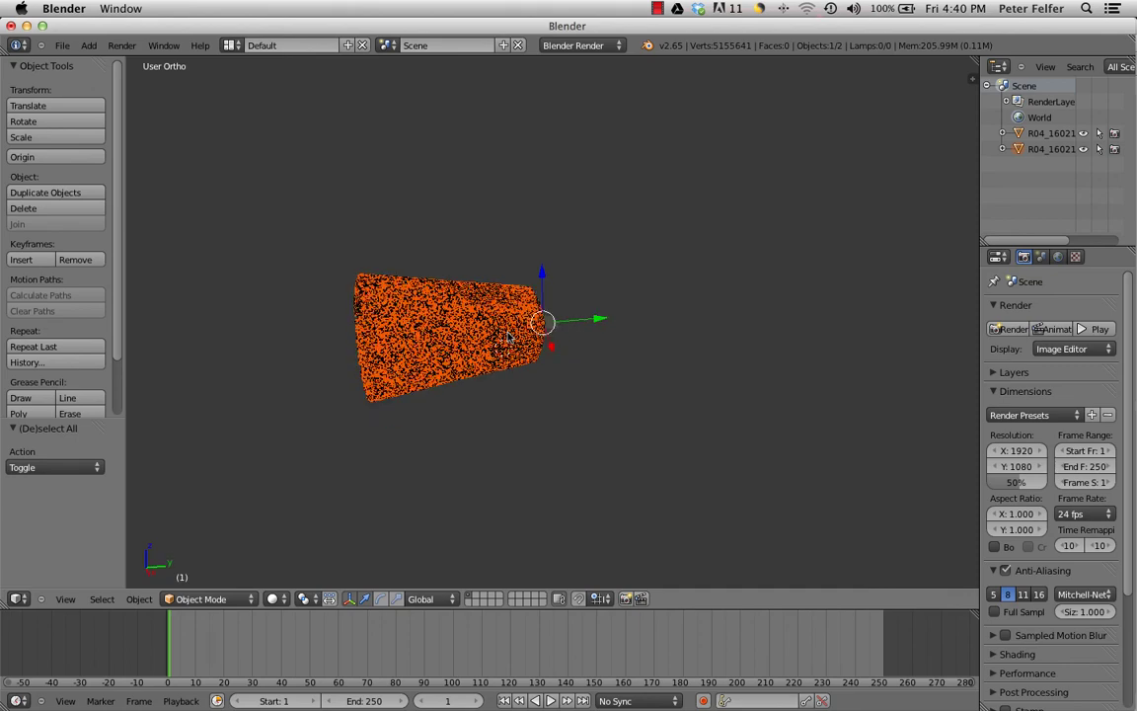
key("KP_8")
key("KP_8")
key("KP_8")
key("KP_8")
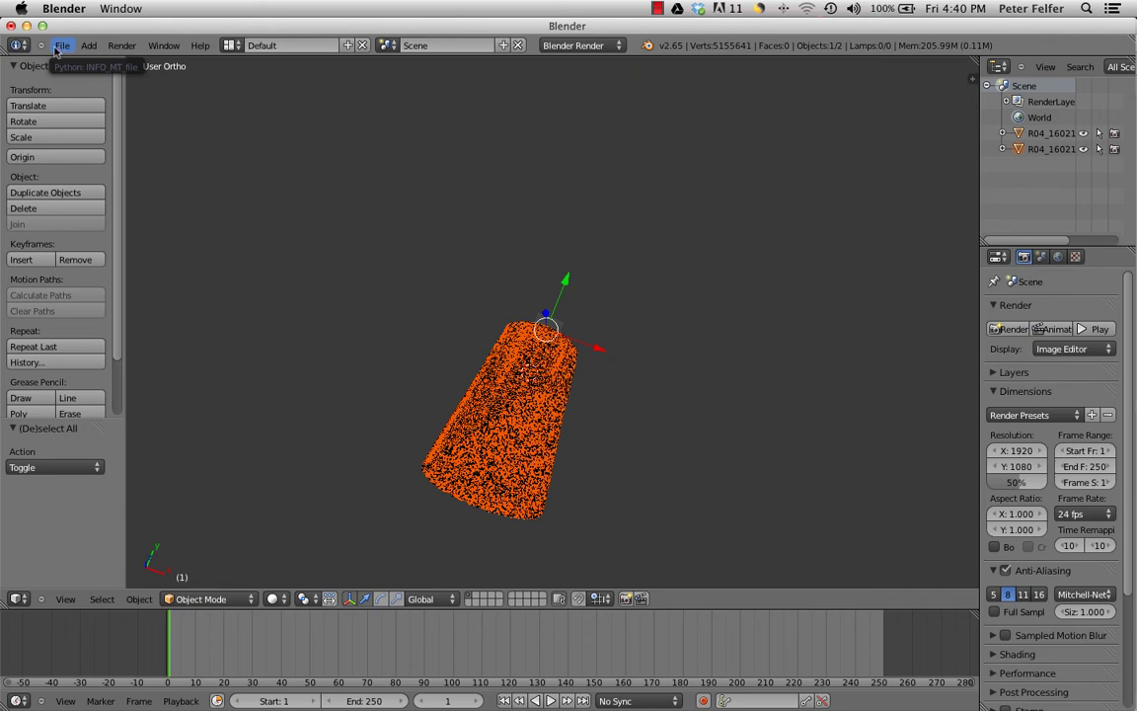
Import the hull mesh R04_16021-v02_objExportR04_16021-v02_hull.obj as Wavefront OBJ with Keep Vert Order enabled.
left_click(61, 48)
mouse_move(103, 286)
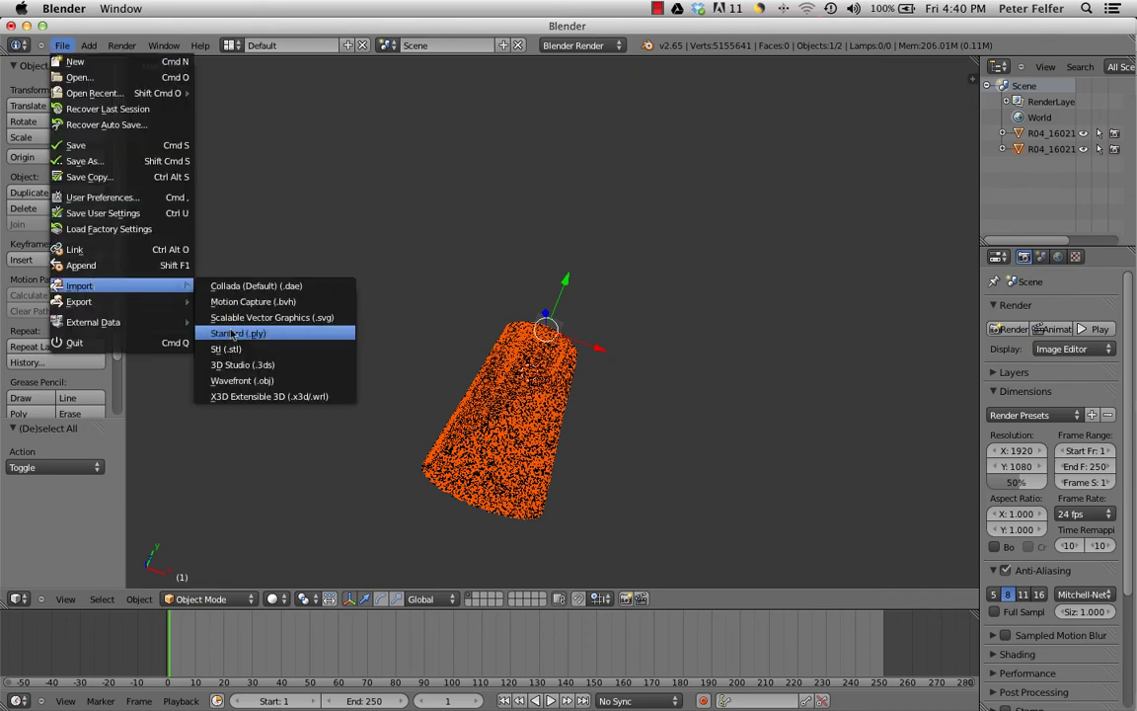
left_click(242, 380)
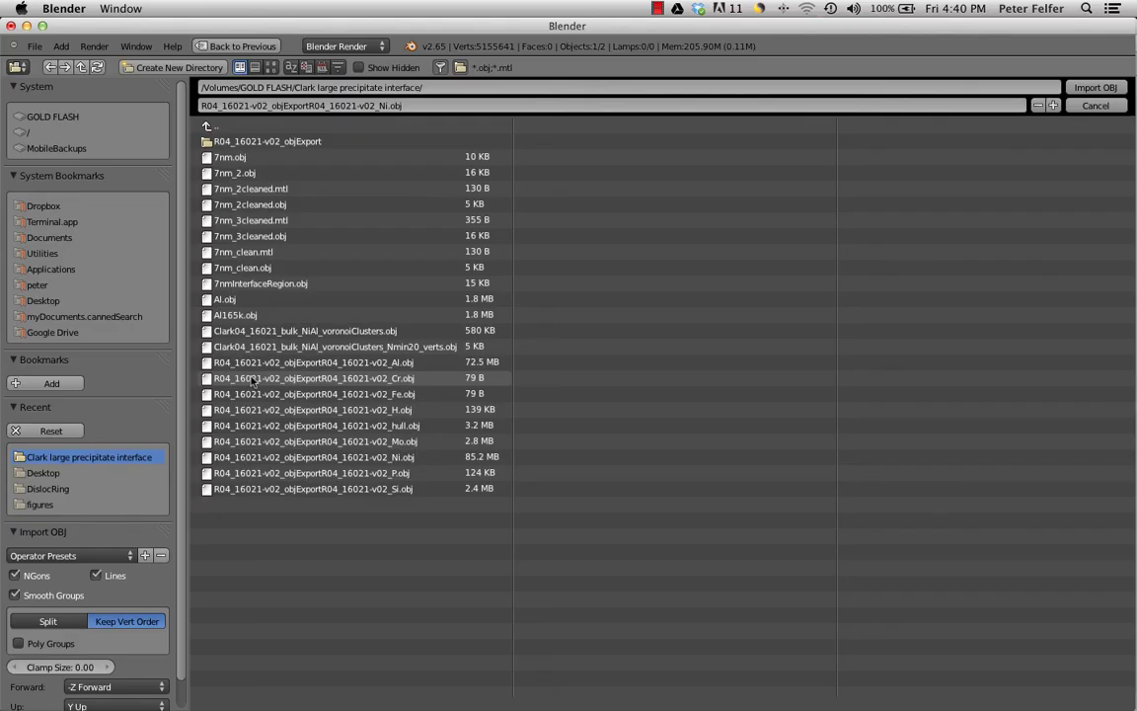
left_click(356, 426)
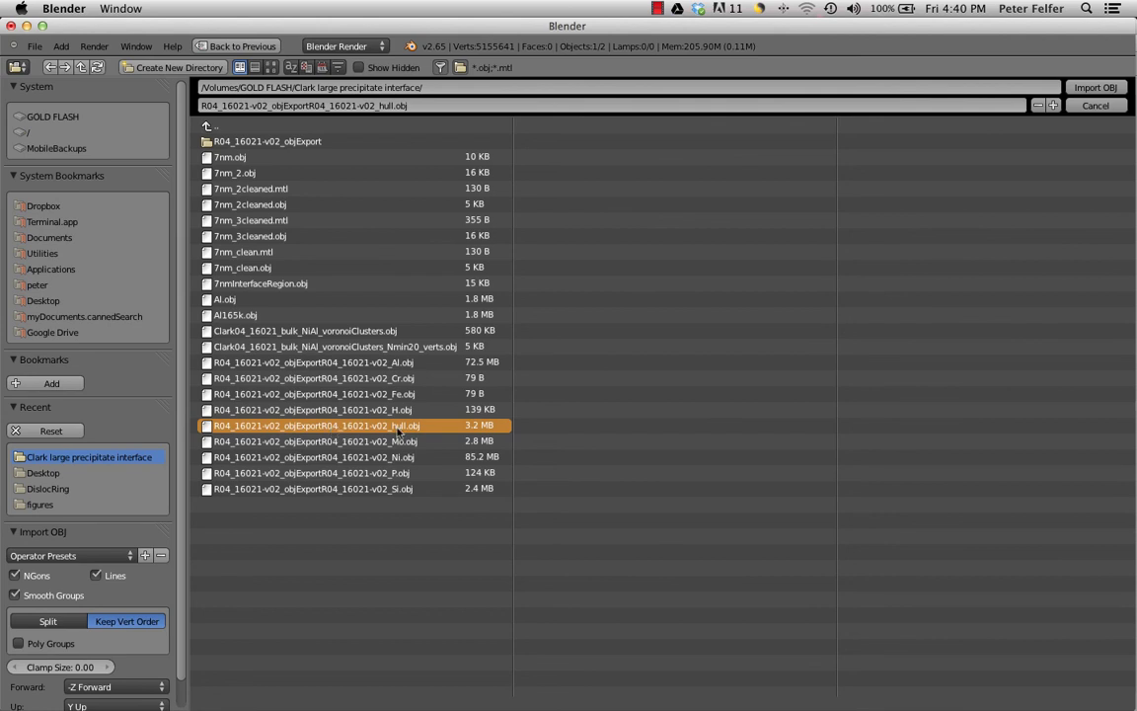
left_click(1094, 87)
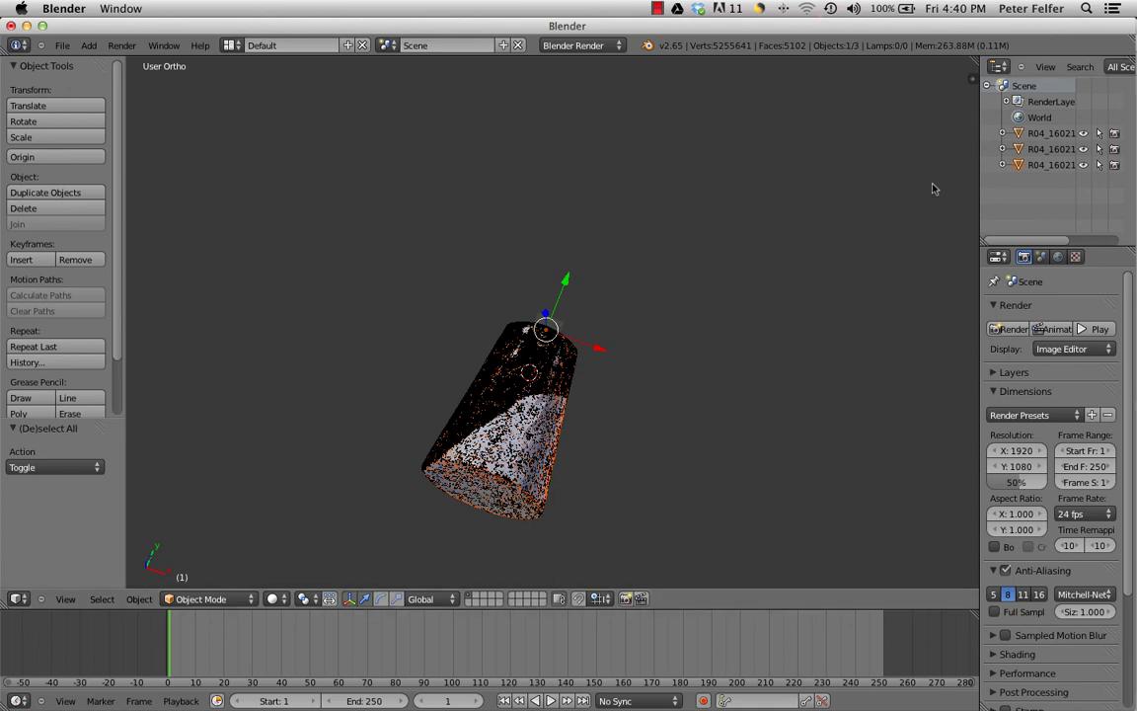
Hide the Al and Ni point clouds to view the hull mesh on its own.
left_click(1084, 133)
left_click(1084, 149)
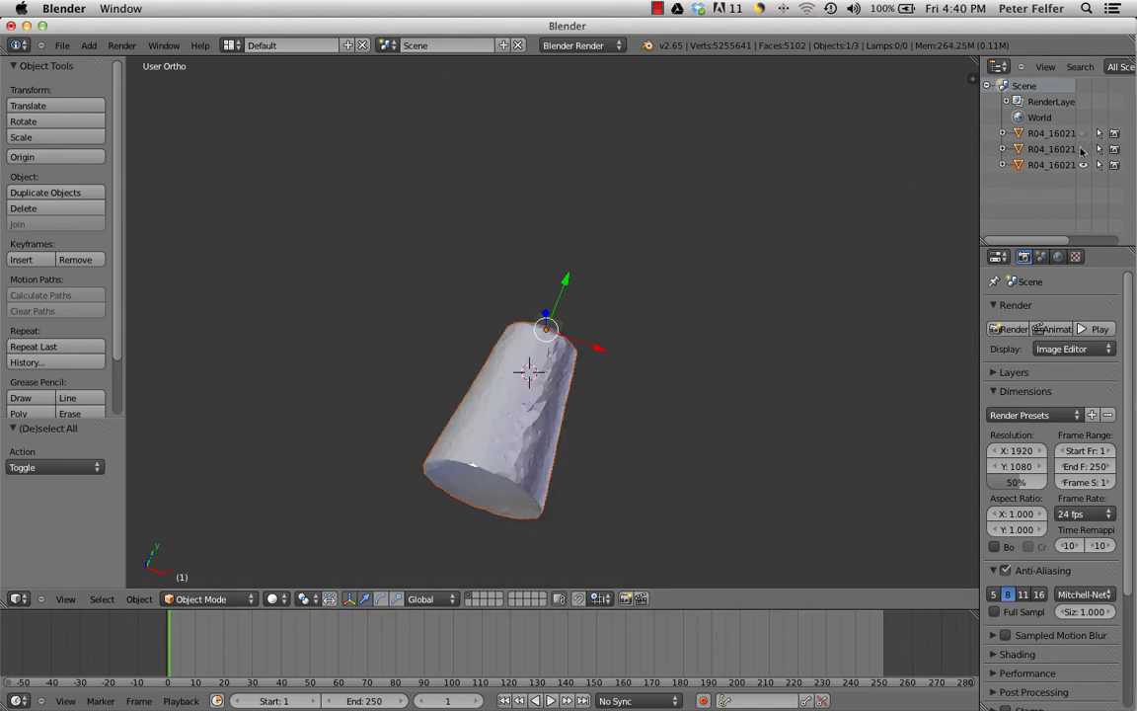
key("s")
left_click(435, 442)
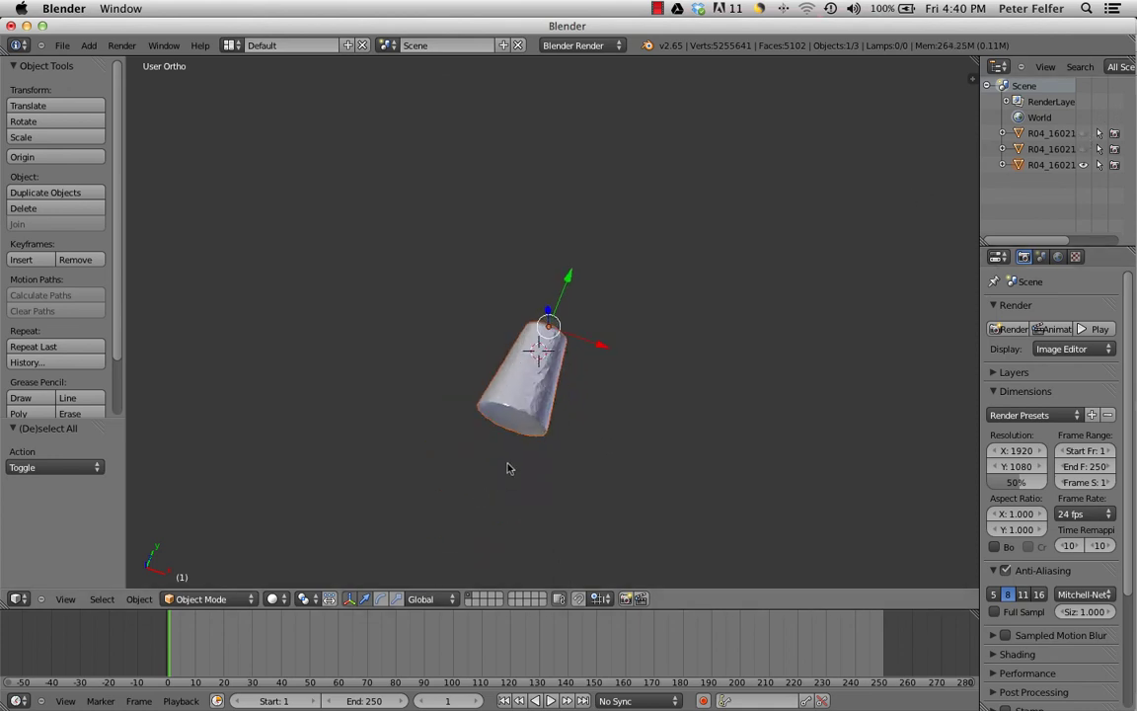